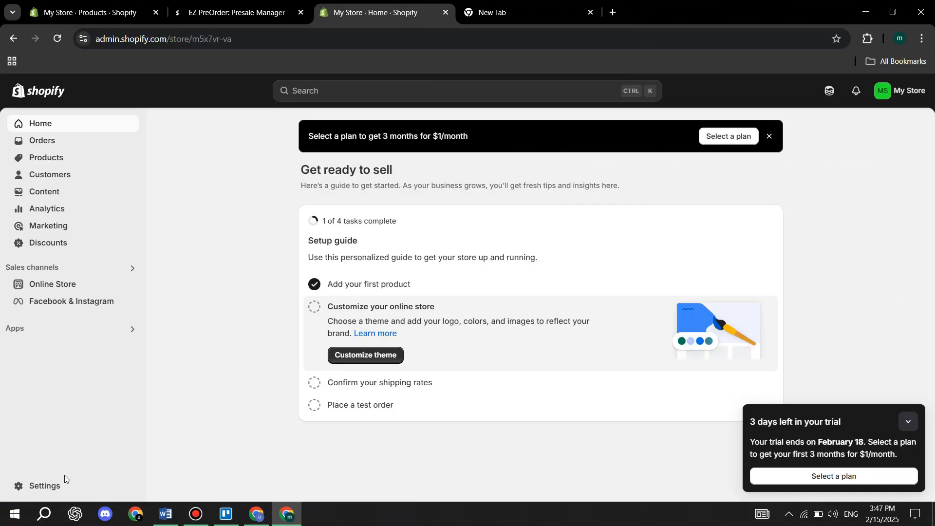
Open the general shipping rates profile from the store's shipping and delivery settings
{"action": "left_click", "coordinate": [32, 487]}
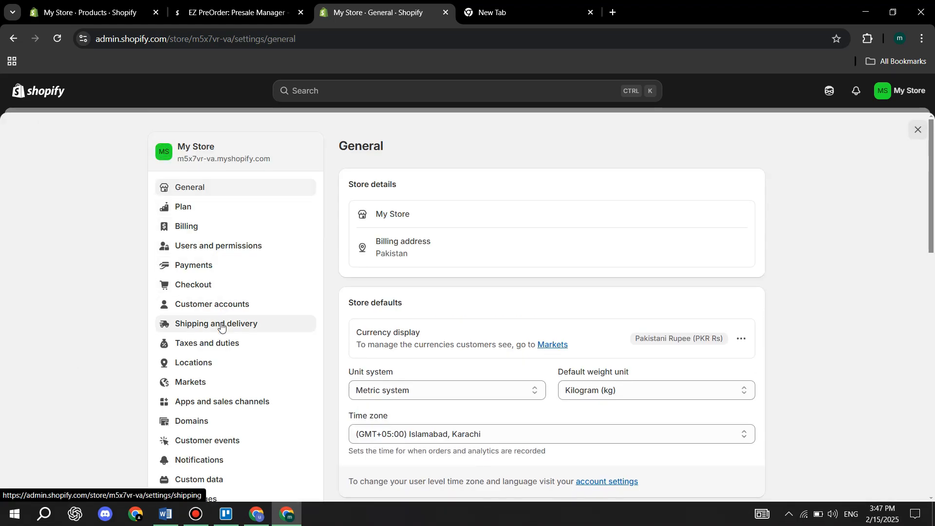
{"action": "left_click", "coordinate": [218, 326]}
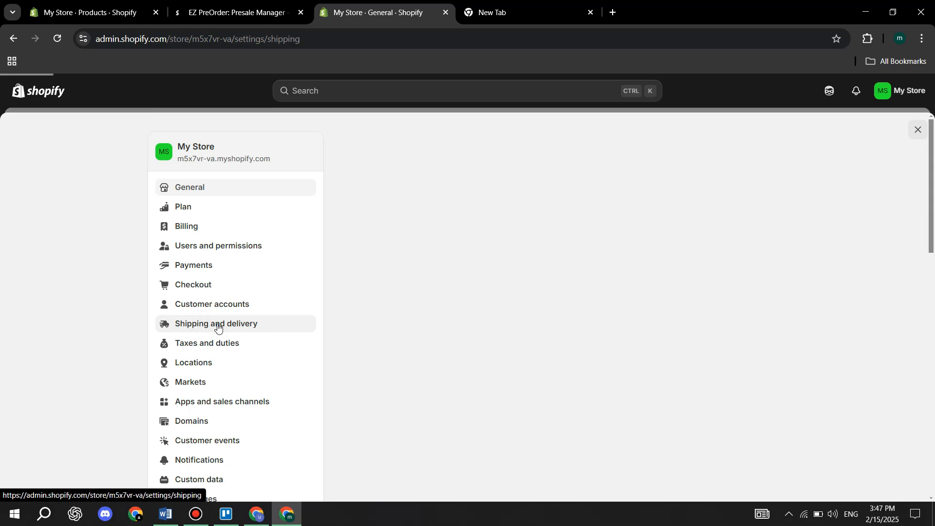
{"action": "key", "text": "Down"}
{"action": "key", "text": "Down"}
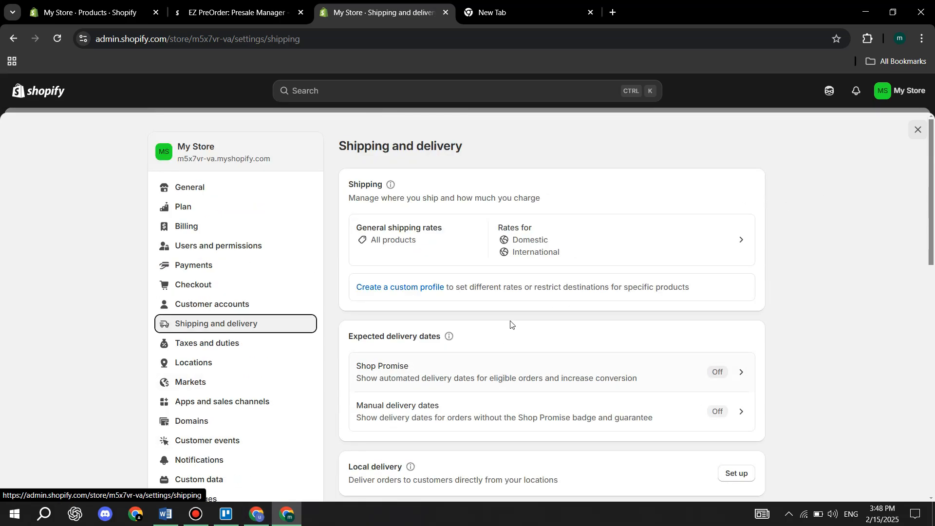
{"action": "scroll", "coordinate": [510, 323], "scroll_direction": "down", "scroll_amount": 3}
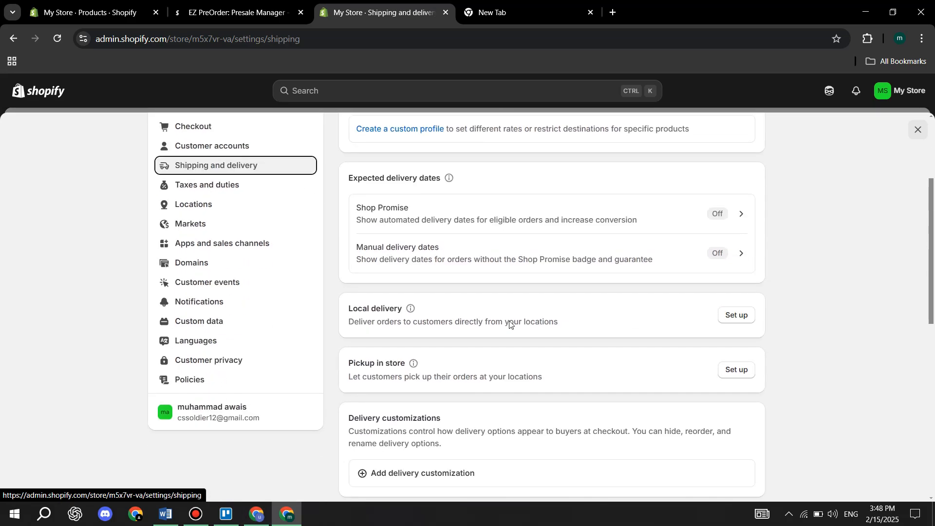
{"action": "scroll", "coordinate": [509, 323], "scroll_direction": "up", "scroll_amount": 2}
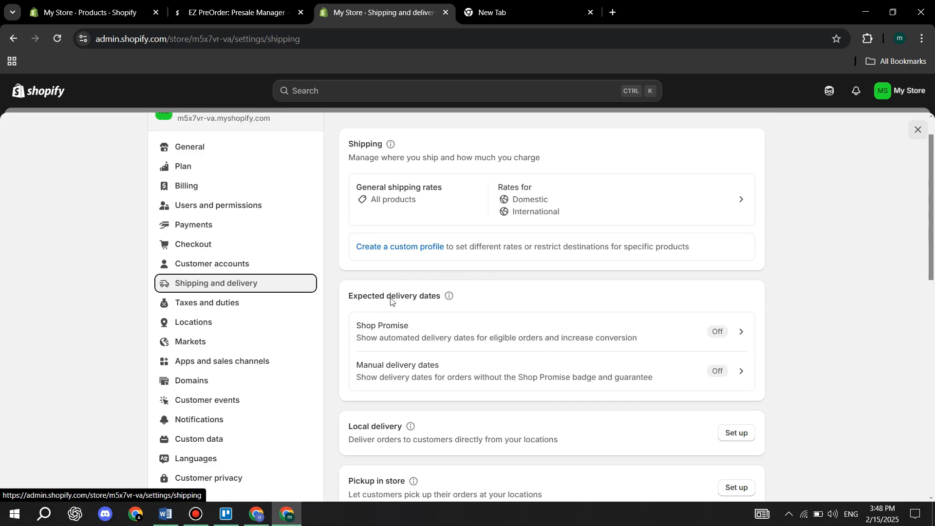
{"action": "left_click", "coordinate": [850, 245]}
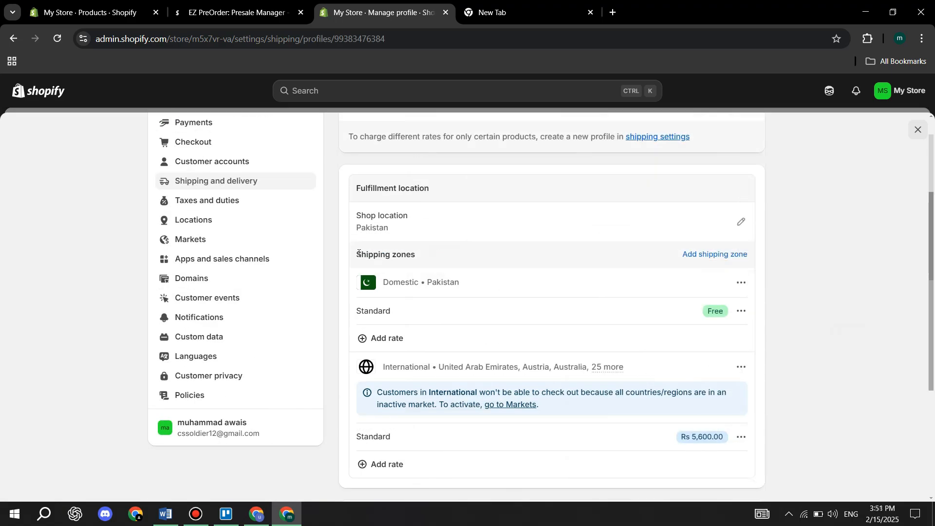
Start a new shipping zone in the general profile and go to the Markets settings to add more countries/regions
{"action": "left_click_drag", "start_coordinate": [355, 254], "coordinate": [446, 258]}
{"action": "left_click", "coordinate": [711, 254]}
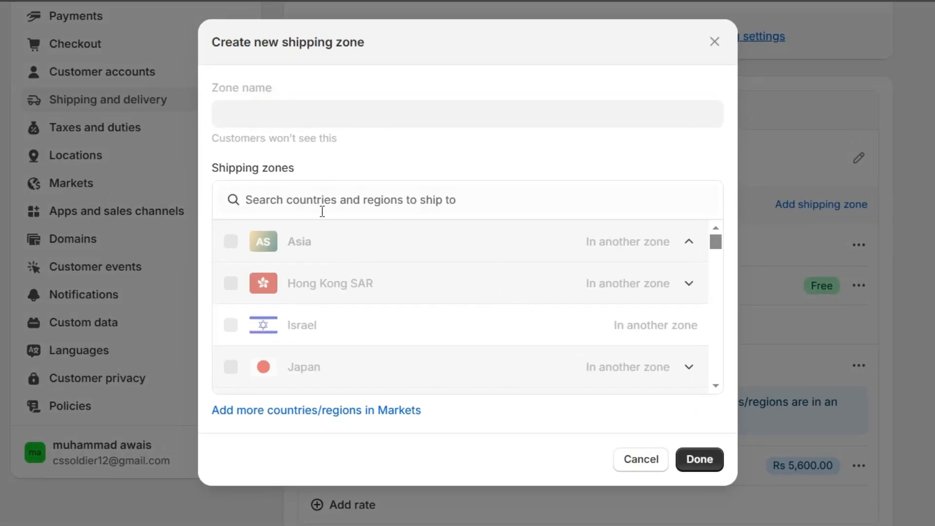
{"action": "left_click", "coordinate": [335, 413]}
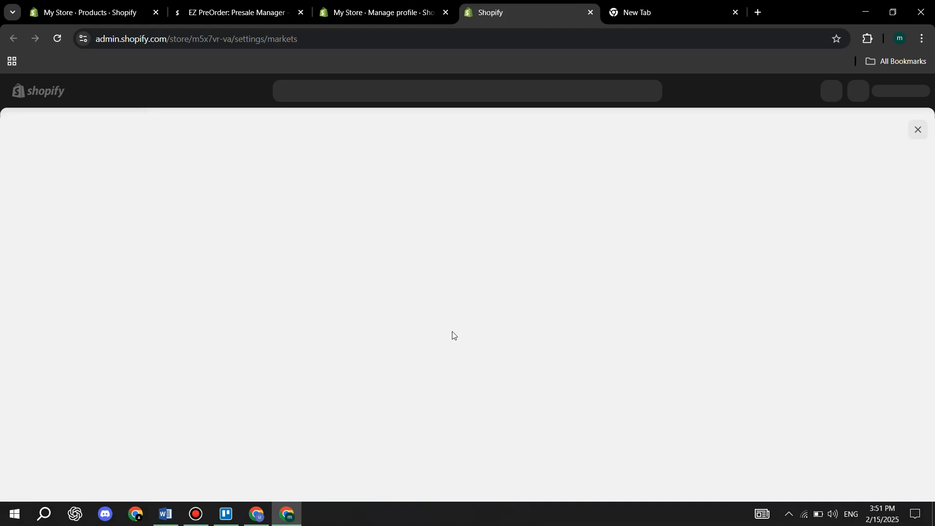
{"action": "scroll", "coordinate": [625, 375], "scroll_direction": "down", "scroll_amount": 3}
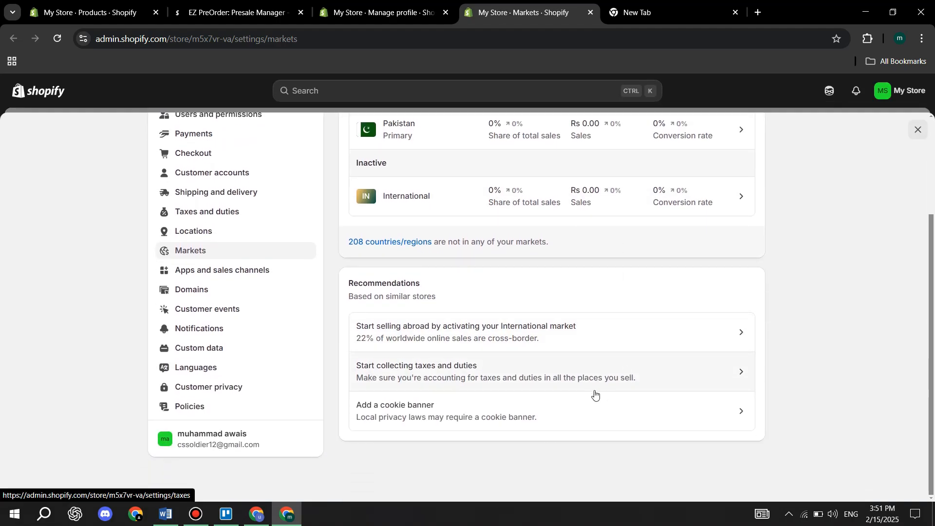
{"action": "scroll", "coordinate": [524, 399], "scroll_direction": "up", "scroll_amount": 3}
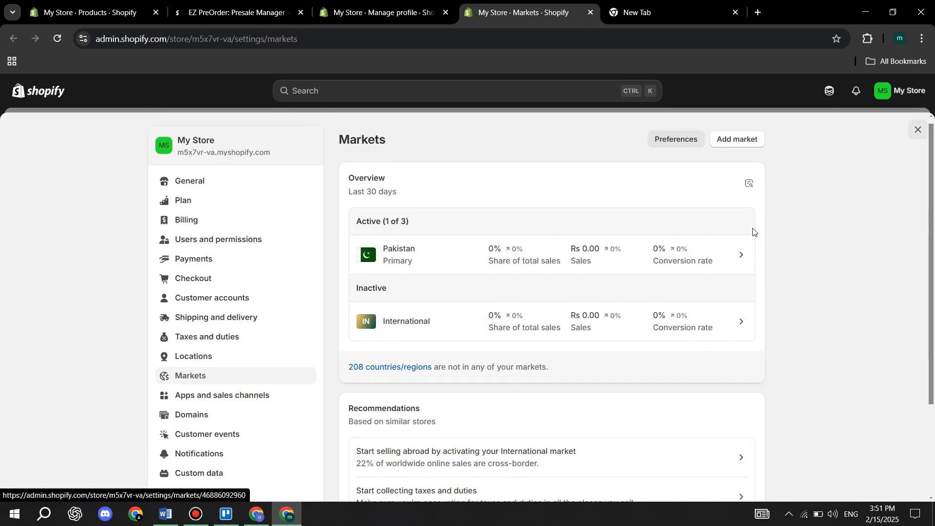
Add a market named ASIA covering the Asian countries that are not in any market
{"action": "left_click", "coordinate": [391, 375]}
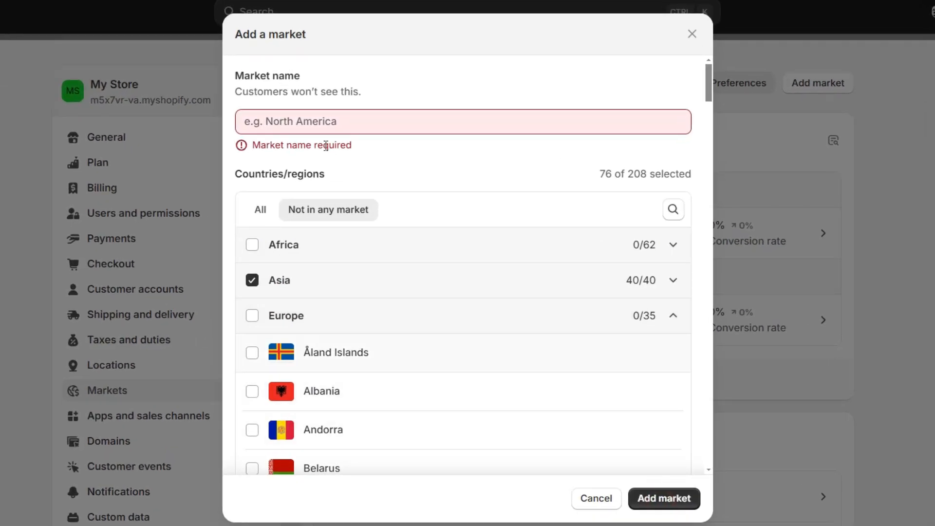
{"action": "left_click", "coordinate": [372, 176]}
{"action": "type", "text": "AS"}
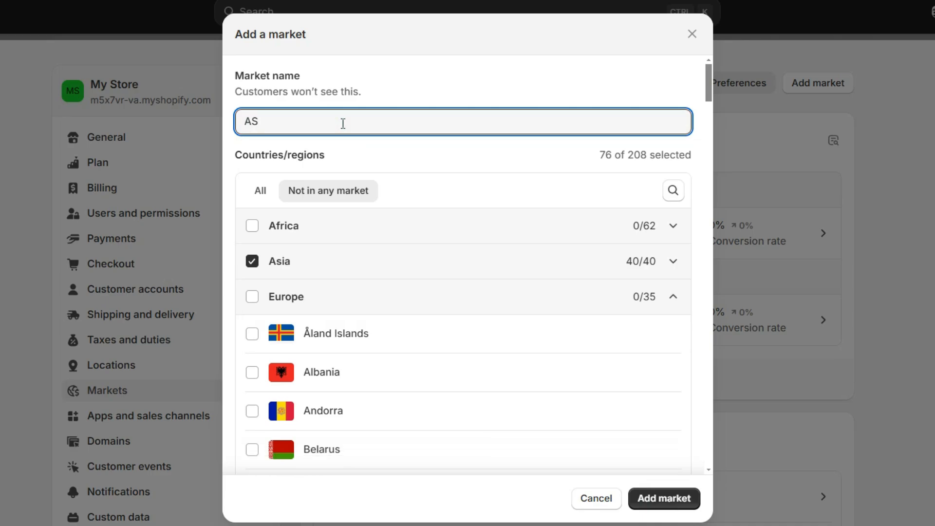
{"action": "type", "text": "IA"}
{"action": "left_click", "coordinate": [655, 502]}
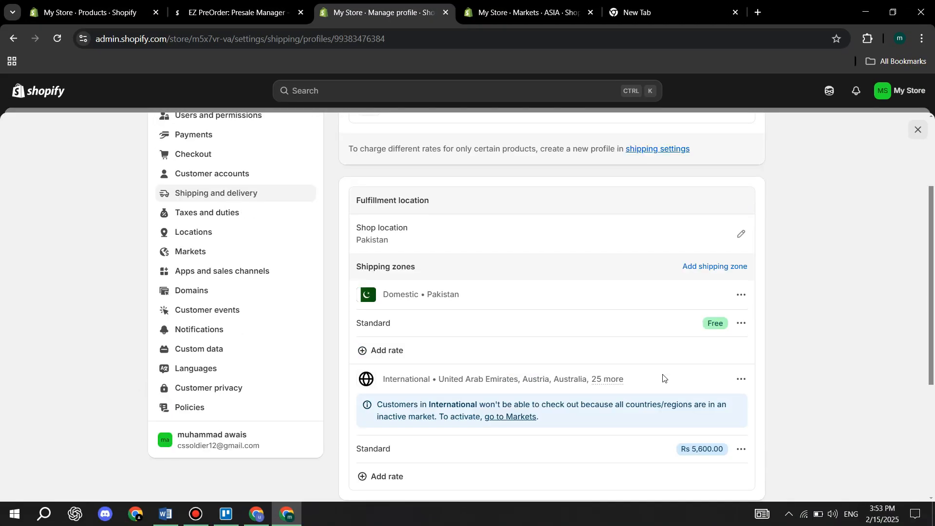
Start a new rate for the Domestic zone, using a flat rate with the Custom shipping rate option
{"action": "scroll", "coordinate": [585, 380], "scroll_direction": "up", "scroll_amount": 2}
{"action": "scroll", "coordinate": [462, 405], "scroll_direction": "down", "scroll_amount": 3}
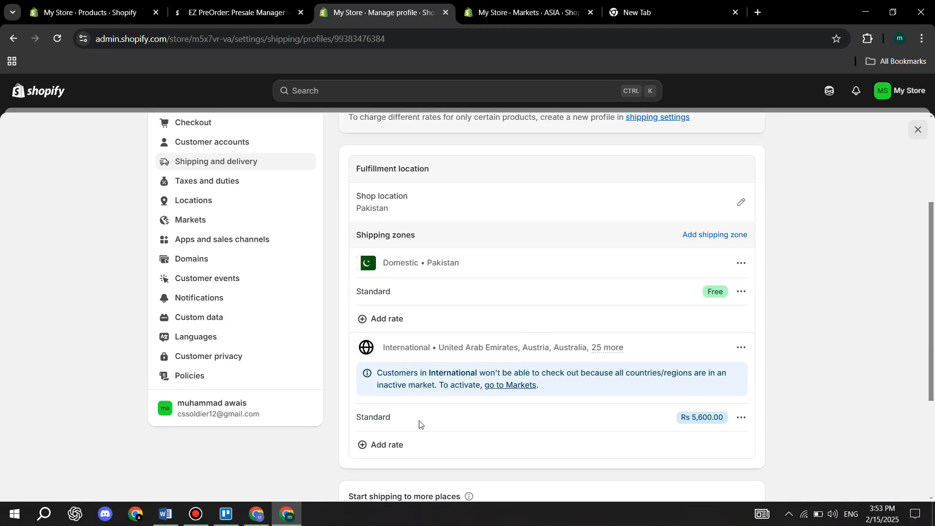
{"action": "left_click", "coordinate": [363, 319]}
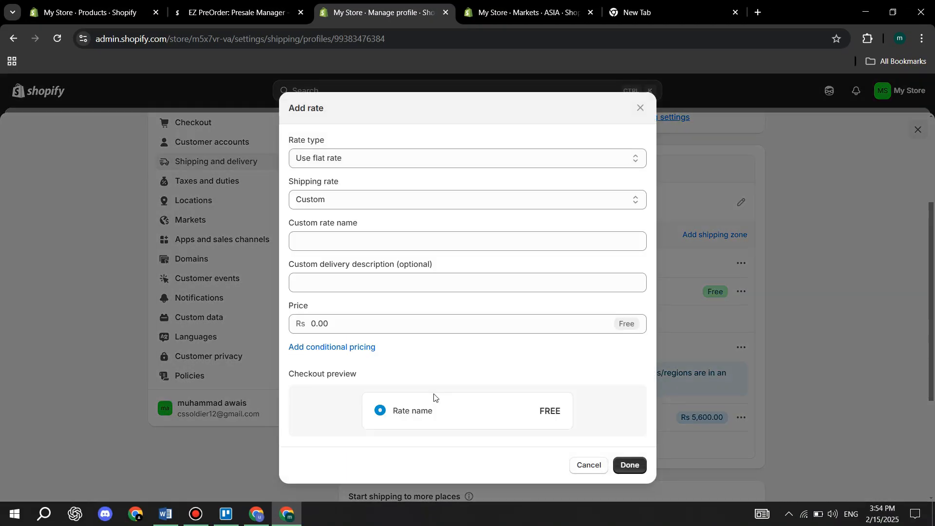
{"action": "left_click", "coordinate": [564, 158]}
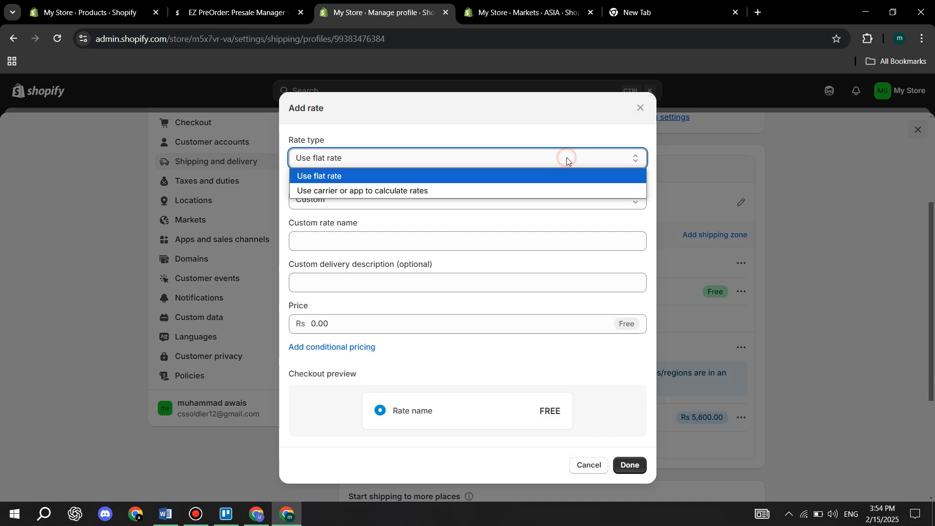
{"action": "left_click", "coordinate": [287, 166]}
{"action": "left_click", "coordinate": [346, 200]}
{"action": "left_click", "coordinate": [347, 215]}
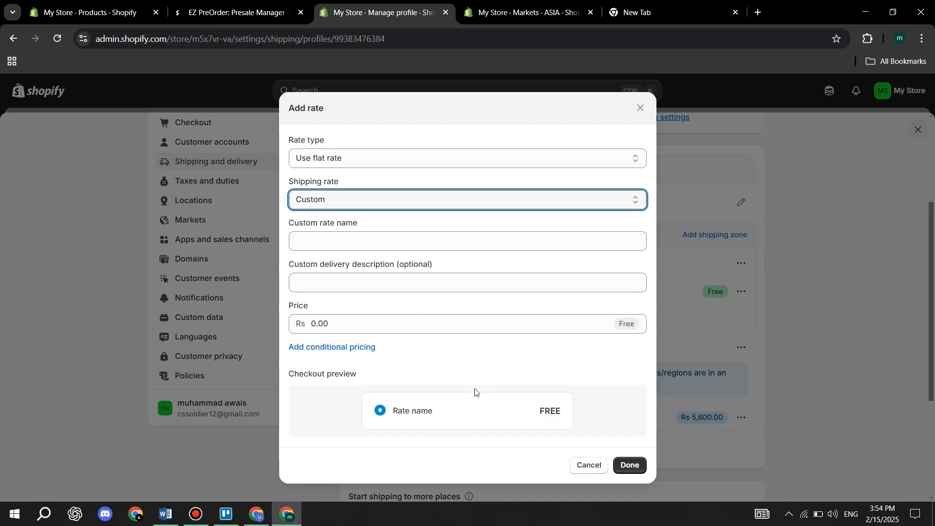
Name the domestic rate SAMPLE, set its price to Rs 1000 and add it to the zone
{"action": "left_click", "coordinate": [372, 238]}
{"action": "type", "text": "SAMPLE"}
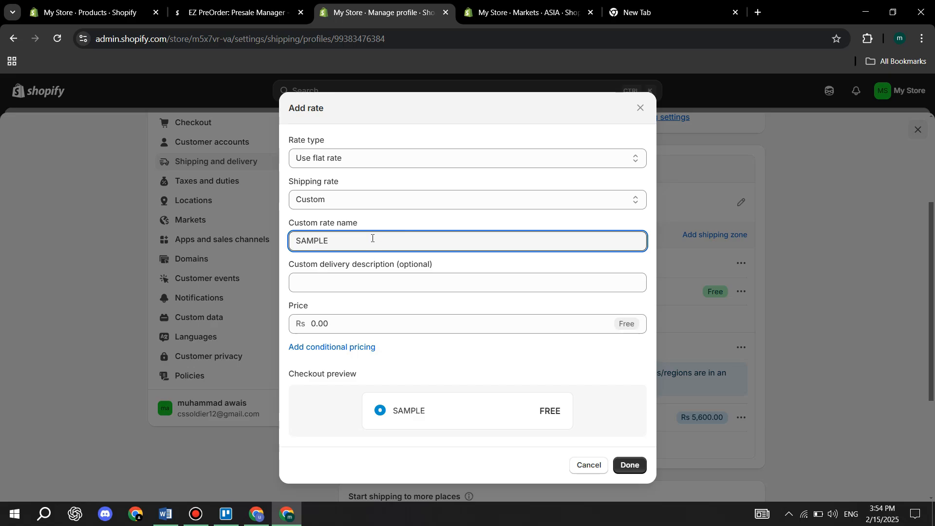
{"action": "double_click", "coordinate": [325, 323]}
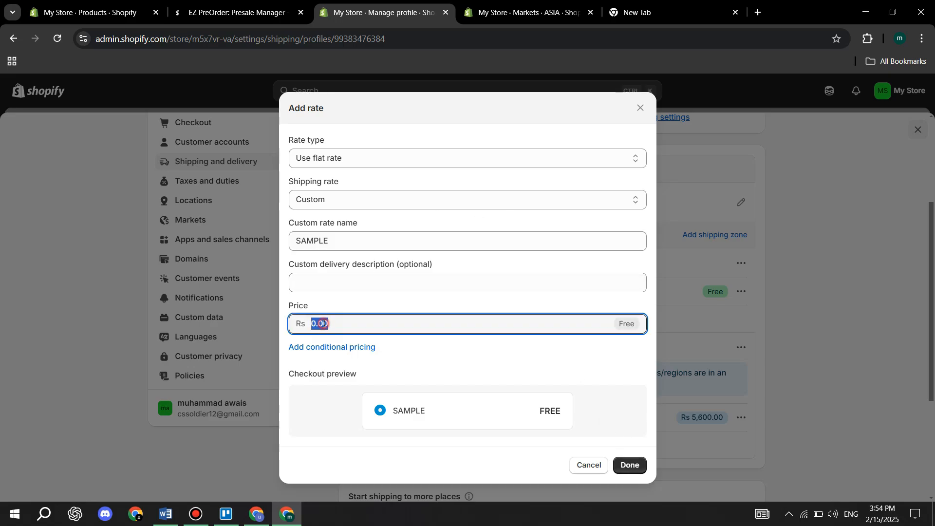
{"action": "type", "text": "1000"}
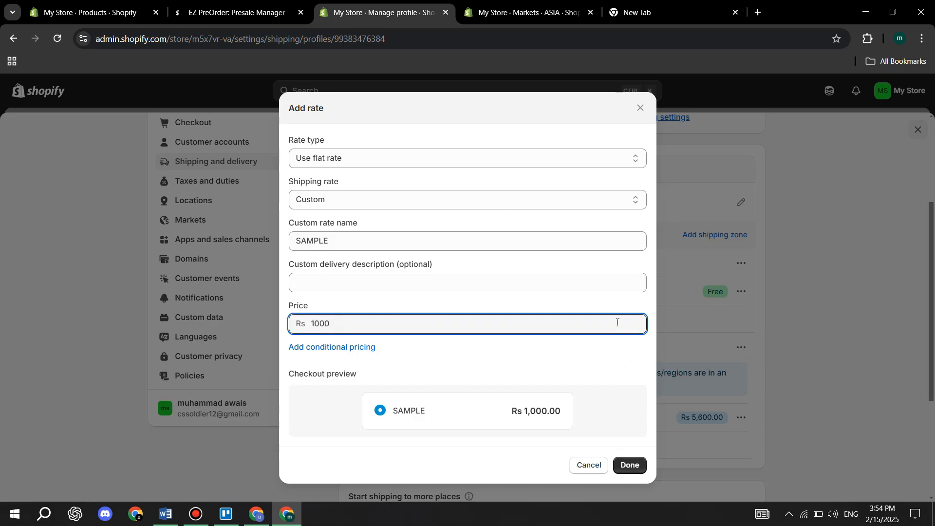
{"action": "key", "text": "Return"}
{"action": "left_click_drag", "start_coordinate": [350, 249], "coordinate": [445, 264]}
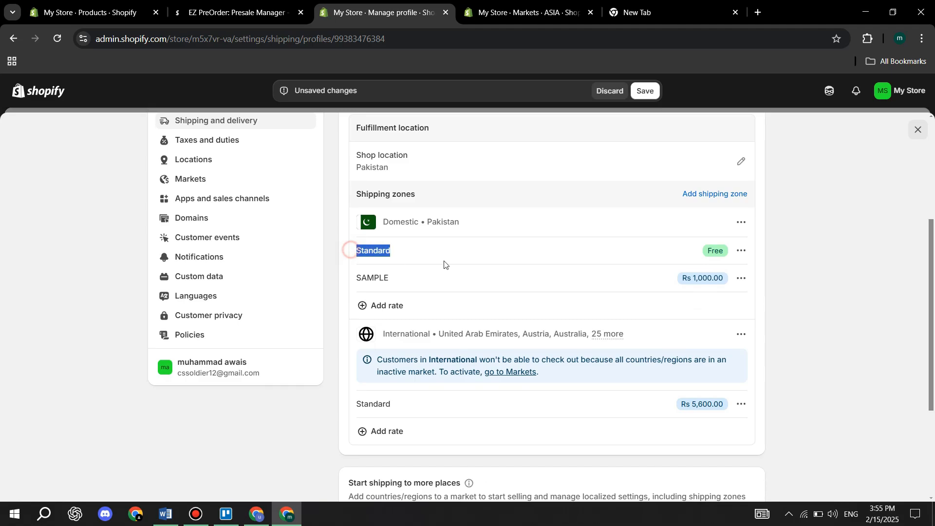
{"action": "left_click", "coordinate": [481, 284]}
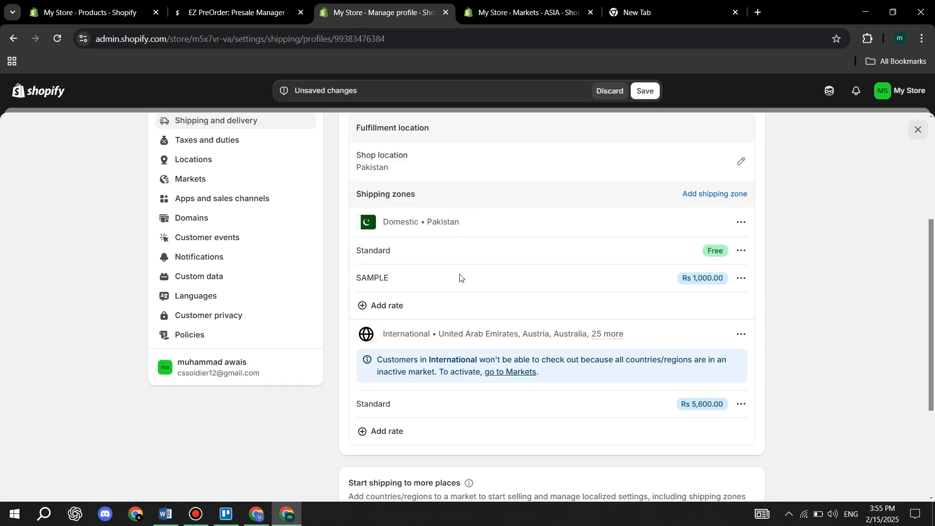
Add a custom flat rate named SAMPLE with a price of Rs 1000 to the International zone
{"action": "scroll", "coordinate": [438, 280], "scroll_direction": "down", "scroll_amount": 3}
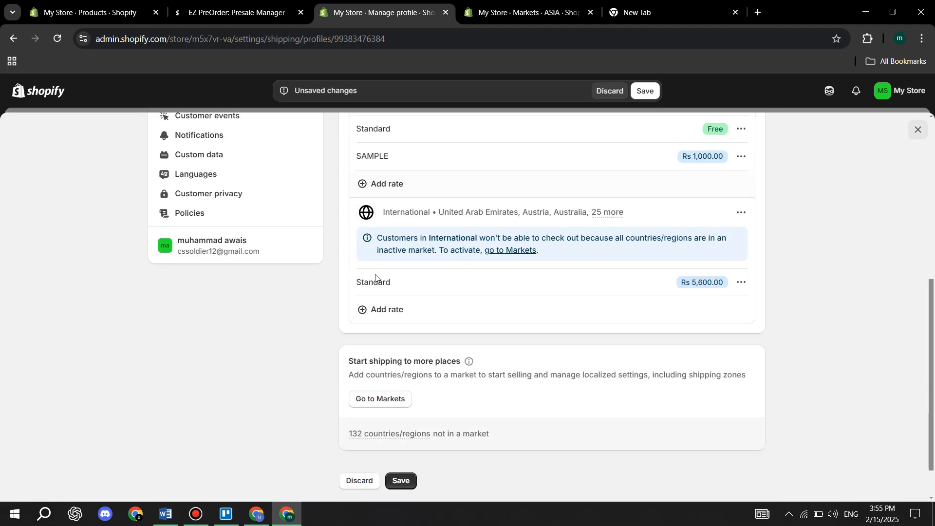
{"action": "left_click", "coordinate": [368, 310]}
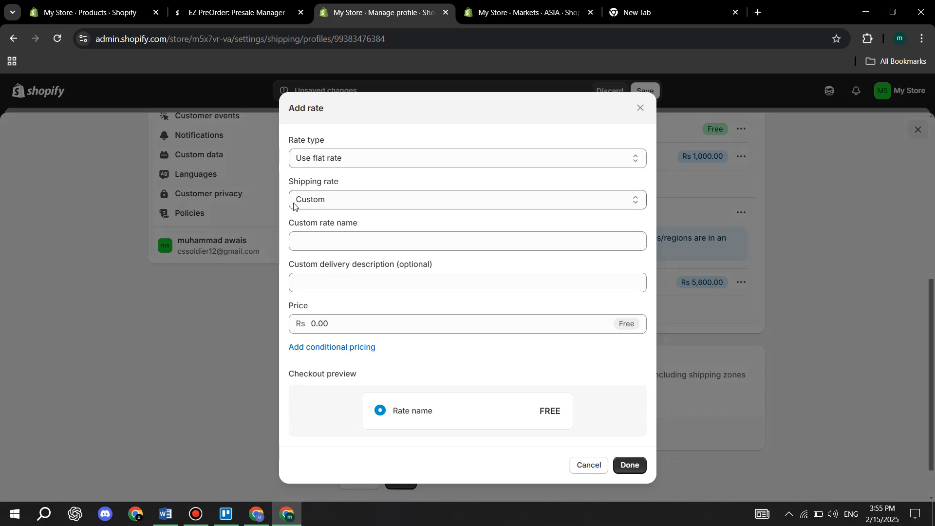
{"action": "left_click", "coordinate": [379, 209]}
{"action": "left_click", "coordinate": [375, 214]}
{"action": "left_click", "coordinate": [362, 238]}
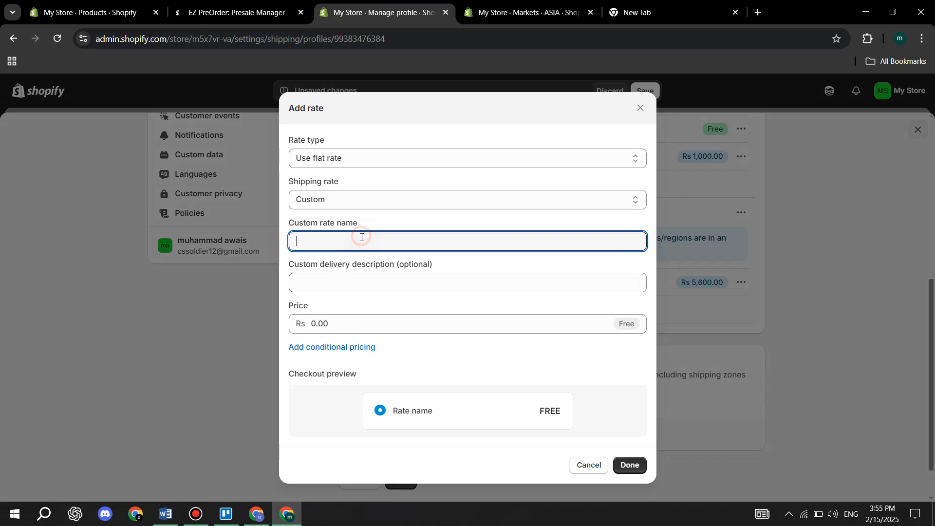
{"action": "type", "text": "SAMPLE"}
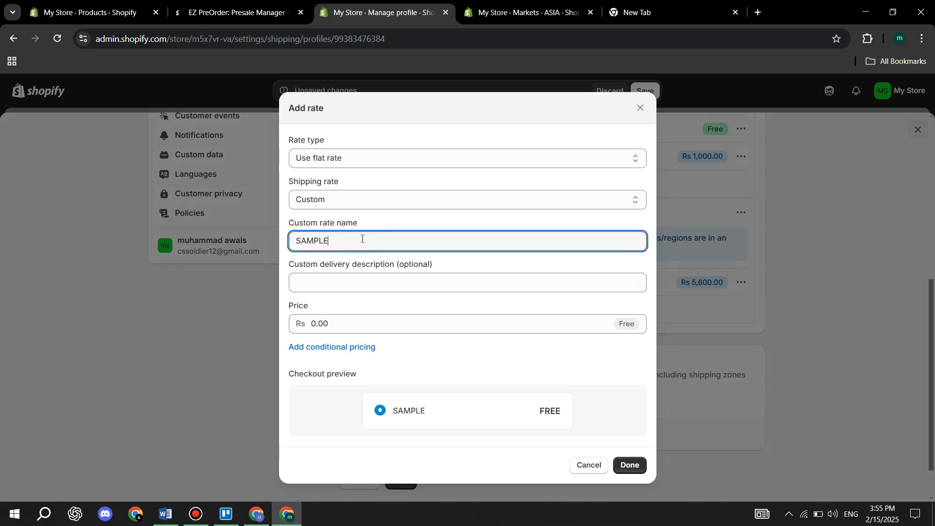
{"action": "left_click", "coordinate": [368, 325]}
{"action": "type", "text": "1000"}
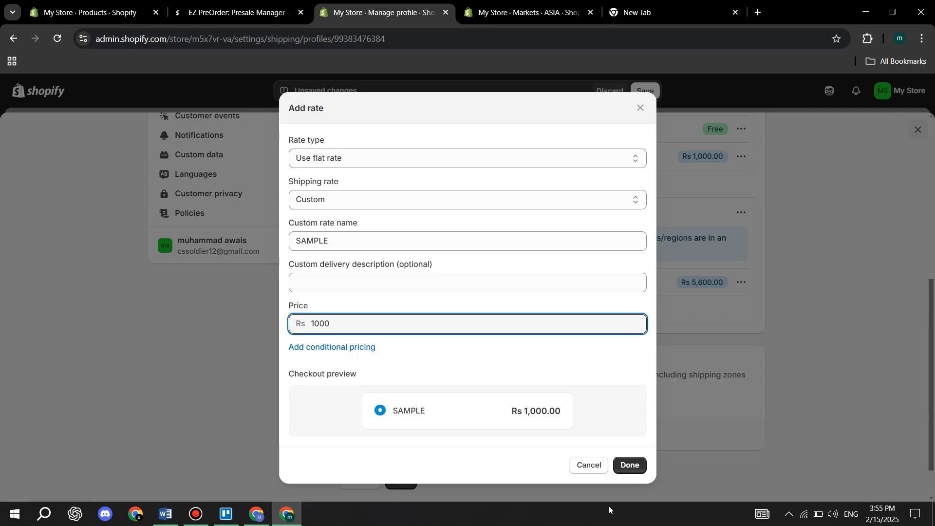
{"action": "left_click", "coordinate": [631, 465]}
Review the rates listed under the Domestic and International shipping zones
{"action": "scroll", "coordinate": [492, 307], "scroll_direction": "up", "scroll_amount": 4}
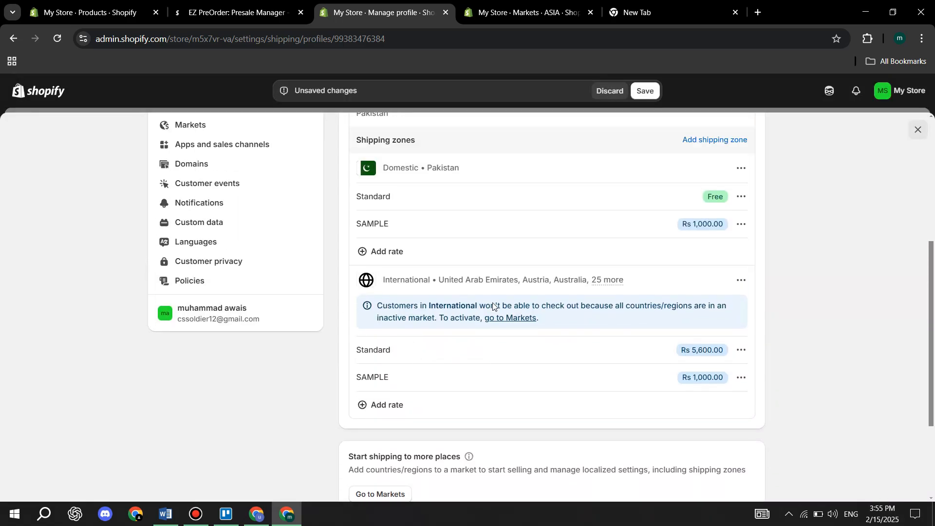
{"action": "scroll", "coordinate": [492, 307], "scroll_direction": "down", "scroll_amount": 3}
{"action": "scroll", "coordinate": [434, 361], "scroll_direction": "down", "scroll_amount": 3}
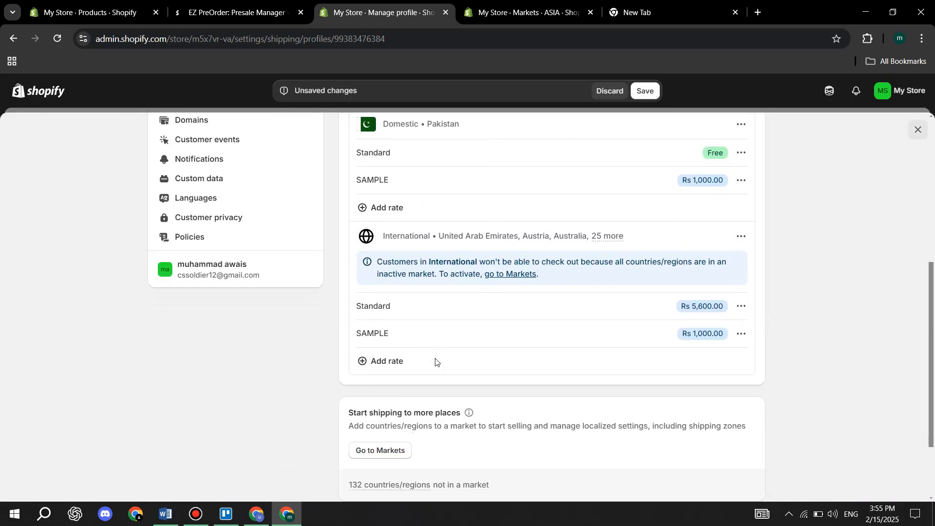
{"action": "scroll", "coordinate": [477, 359], "scroll_direction": "up", "scroll_amount": 6}
{"action": "scroll", "coordinate": [507, 373], "scroll_direction": "down", "scroll_amount": 2}
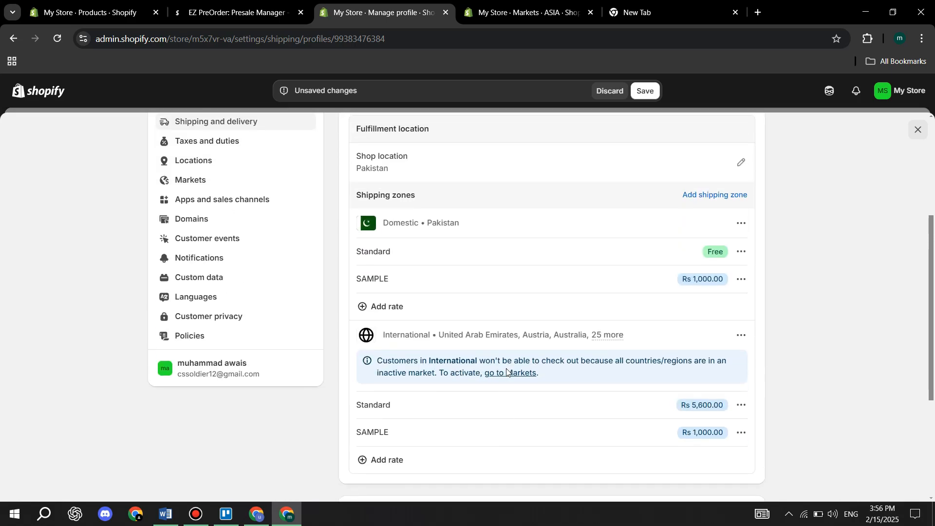
{"action": "scroll", "coordinate": [491, 295], "scroll_direction": "up", "scroll_amount": 1}
{"action": "scroll", "coordinate": [508, 368], "scroll_direction": "down", "scroll_amount": 3}
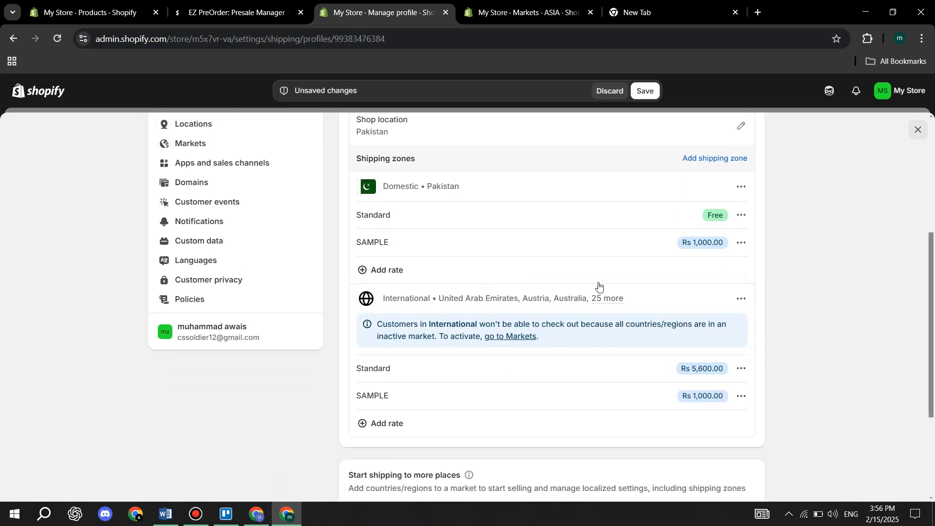
Look at the options for editing or deleting the Domestic zone's SAMPLE rate
{"action": "left_click", "coordinate": [741, 242]}
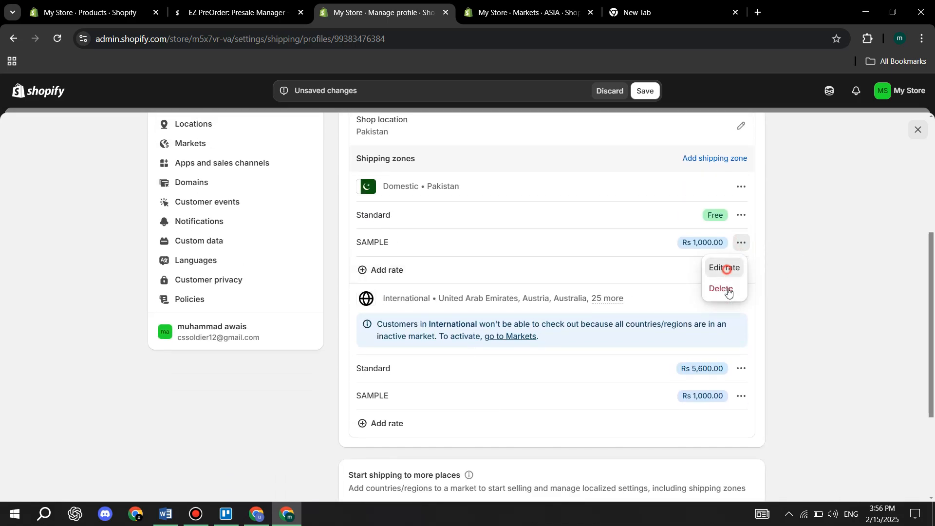
{"action": "left_click", "coordinate": [725, 268]}
{"action": "left_click", "coordinate": [311, 187]}
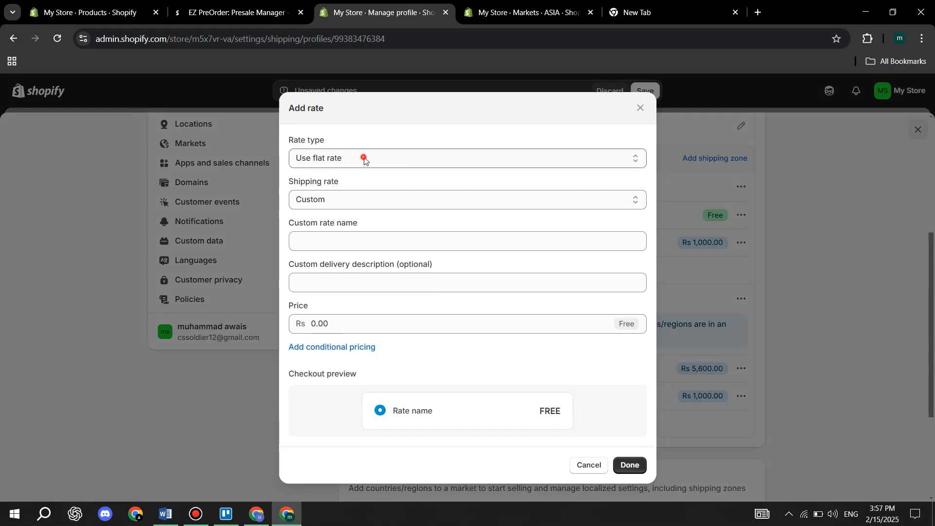
Try setting a new rate's type to Use carrier or app to calculate rates, and close the dialog without adding it
{"action": "left_click", "coordinate": [363, 159]}
{"action": "left_click", "coordinate": [348, 192]}
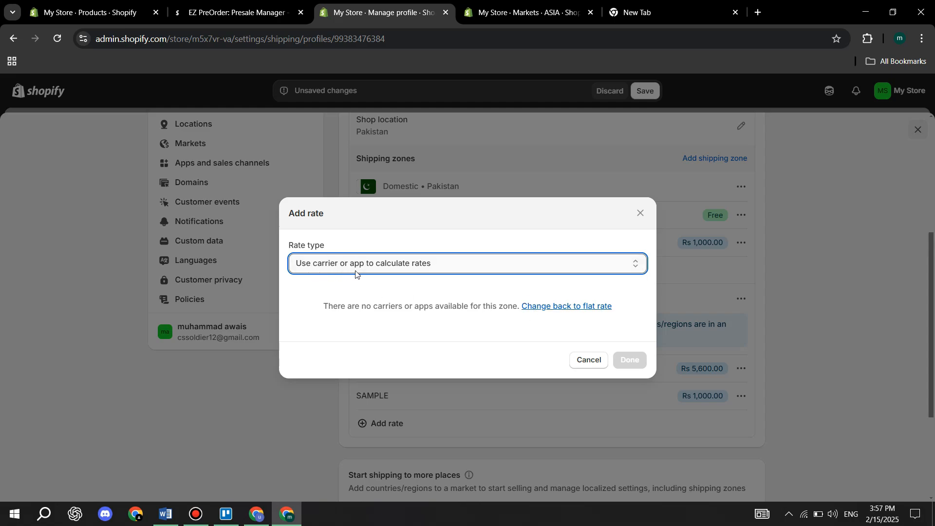
{"action": "left_click", "coordinate": [641, 213]}
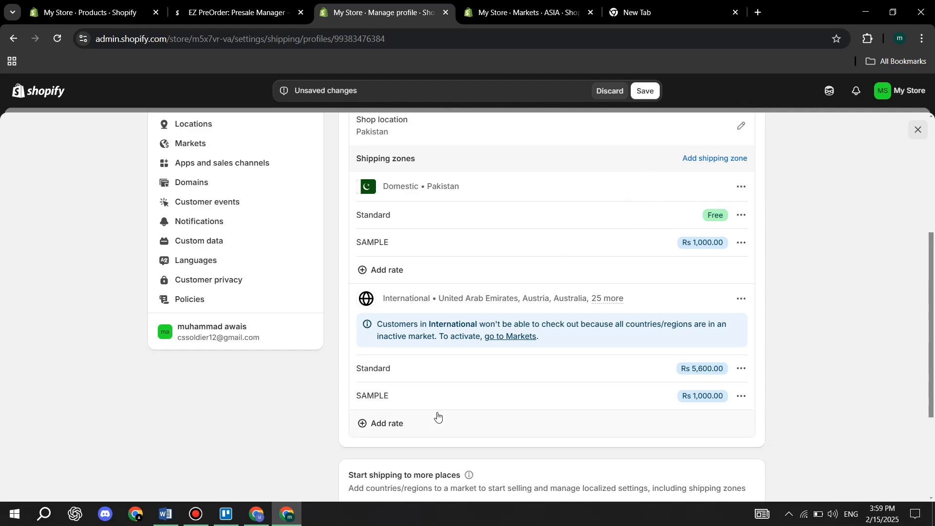
Return to the shipping settings and start a custom shipping profile named HEAVY PRODUCTS
{"action": "scroll", "coordinate": [532, 408], "scroll_direction": "up", "scroll_amount": 4}
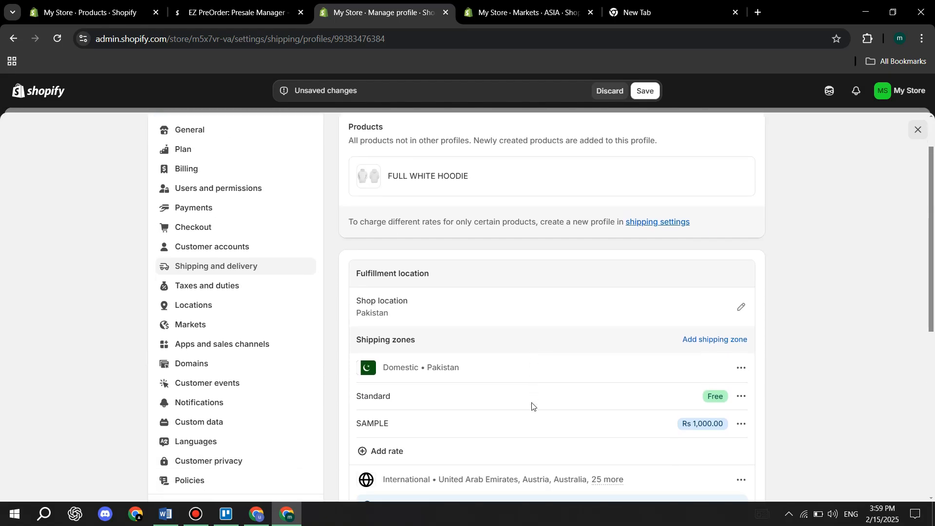
{"action": "scroll", "coordinate": [532, 407], "scroll_direction": "down", "scroll_amount": 1}
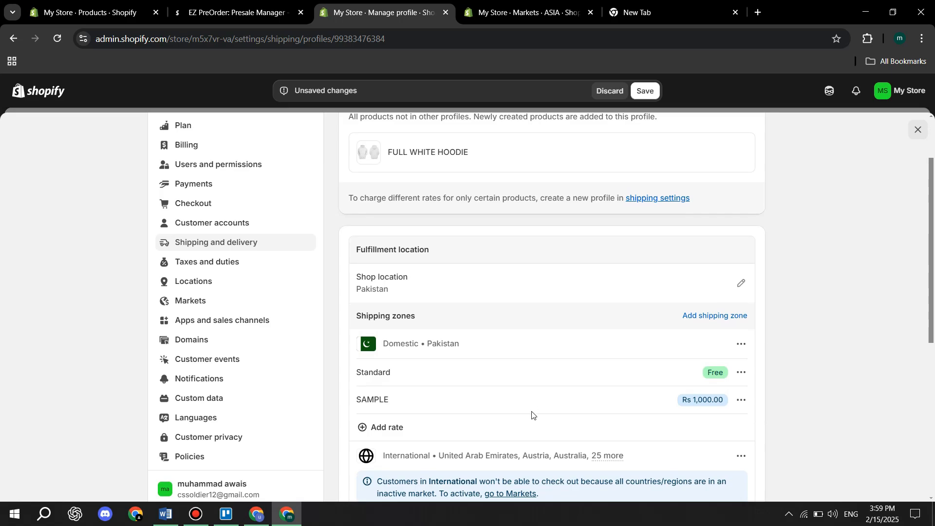
{"action": "left_click", "coordinate": [674, 200]}
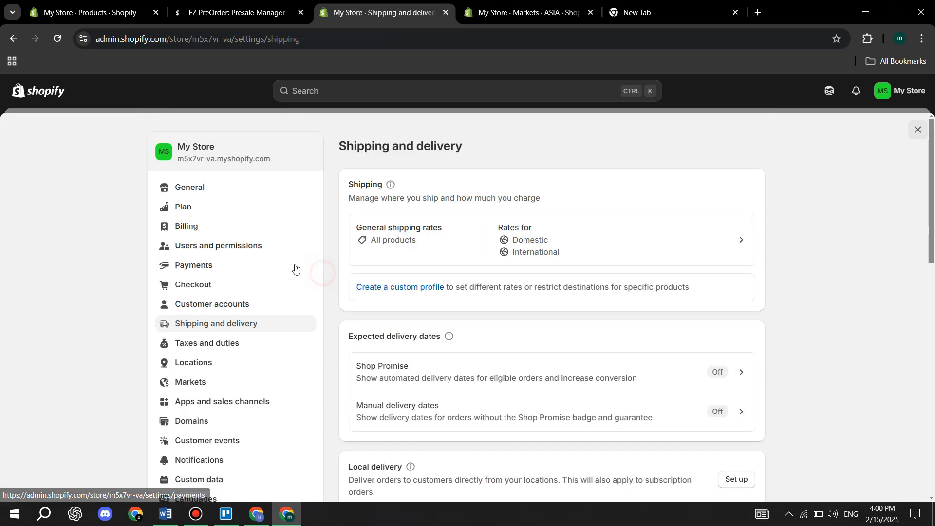
{"action": "left_click", "coordinate": [416, 288]}
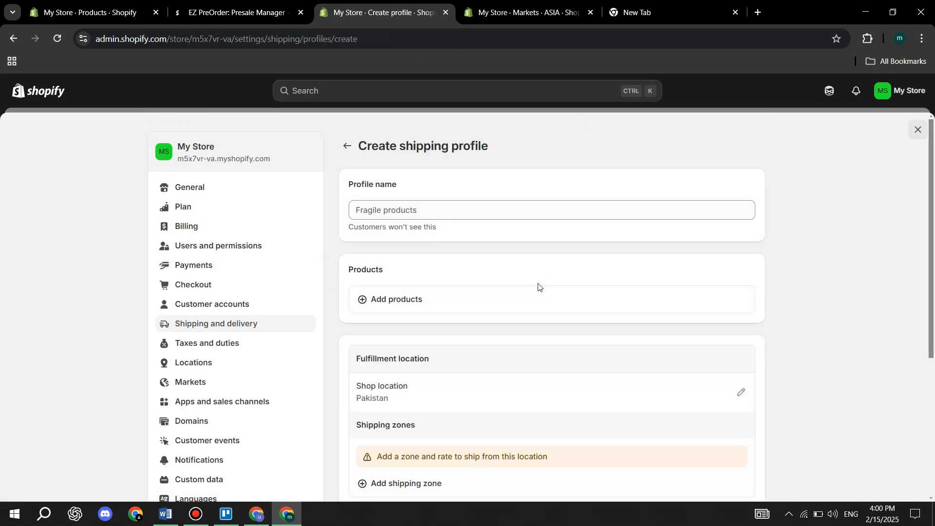
{"action": "scroll", "coordinate": [539, 287], "scroll_direction": "down", "scroll_amount": 1}
{"action": "left_click", "coordinate": [428, 171]}
{"action": "type", "text": "HEAVY PRODUCTS"}
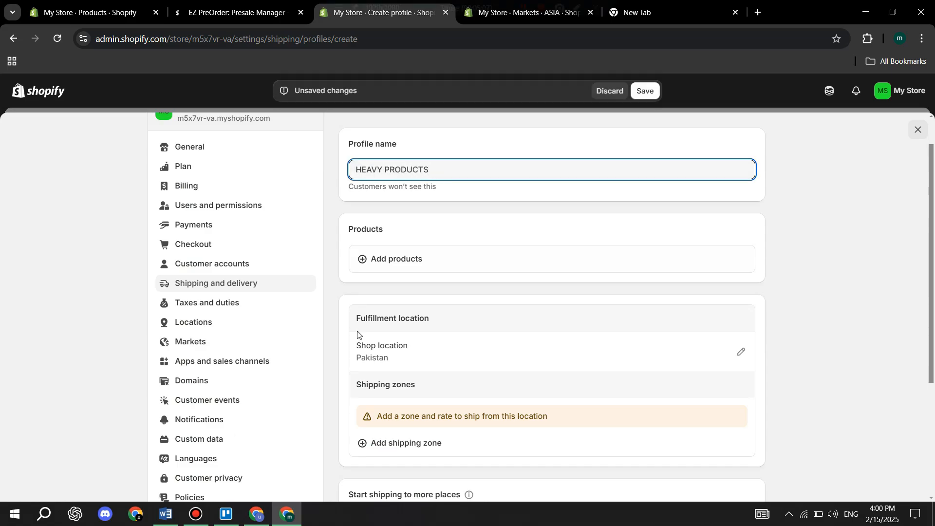
Add the FULL WHITE HOODIE product to the HEAVY PRODUCTS profile
{"action": "scroll", "coordinate": [549, 349], "scroll_direction": "down", "scroll_amount": 3}
{"action": "scroll", "coordinate": [439, 331], "scroll_direction": "up", "scroll_amount": 4}
{"action": "left_click", "coordinate": [389, 299]}
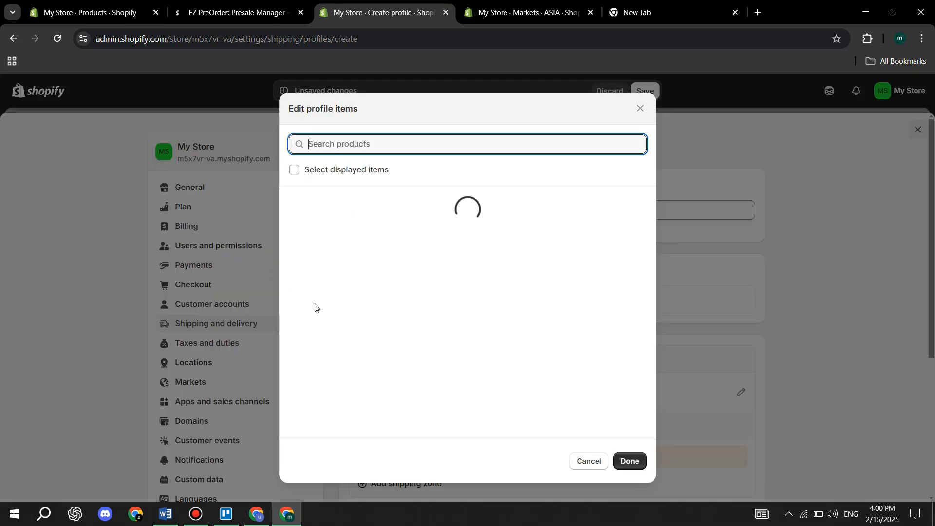
{"action": "left_click", "coordinate": [295, 203]}
{"action": "left_click", "coordinate": [630, 461]}
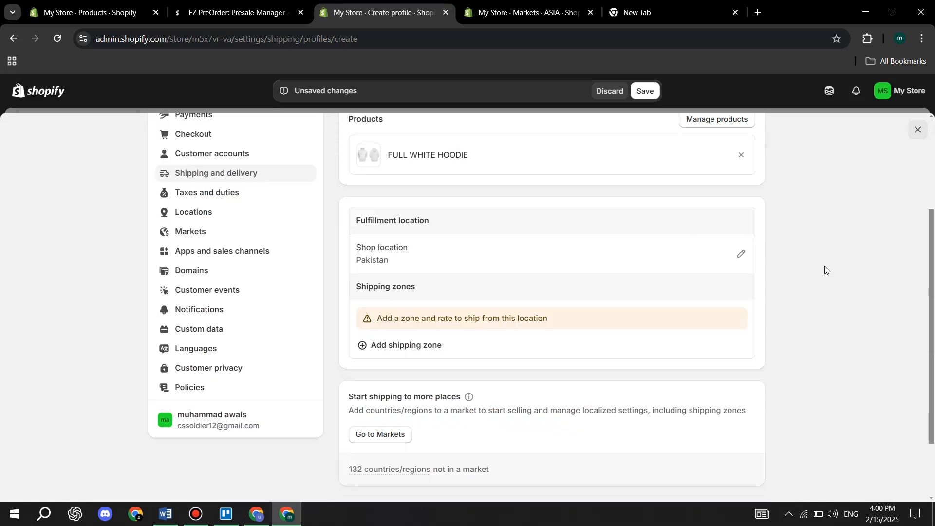
{"action": "scroll", "coordinate": [637, 326], "scroll_direction": "down", "scroll_amount": 2}
{"action": "scroll", "coordinate": [357, 296], "scroll_direction": "up", "scroll_amount": 2}
{"action": "scroll", "coordinate": [635, 292], "scroll_direction": "up", "scroll_amount": 1}
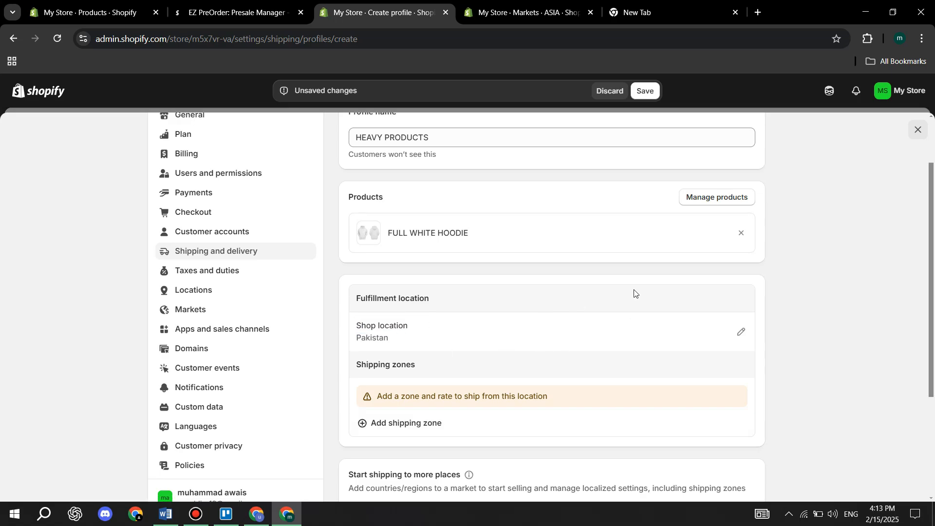
Create a shipping zone covering Pakistan in the HEAVY PRODUCTS profile, leaving the zone name blank
{"action": "scroll", "coordinate": [645, 301], "scroll_direction": "down", "scroll_amount": 2}
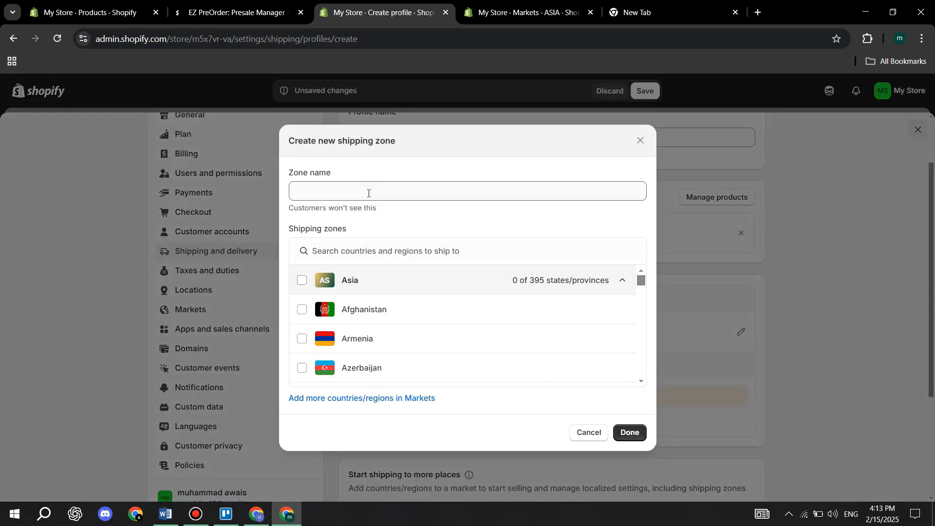
{"action": "left_click", "coordinate": [360, 251]}
{"action": "type", "text": "PA"}
{"action": "left_click", "coordinate": [302, 361]}
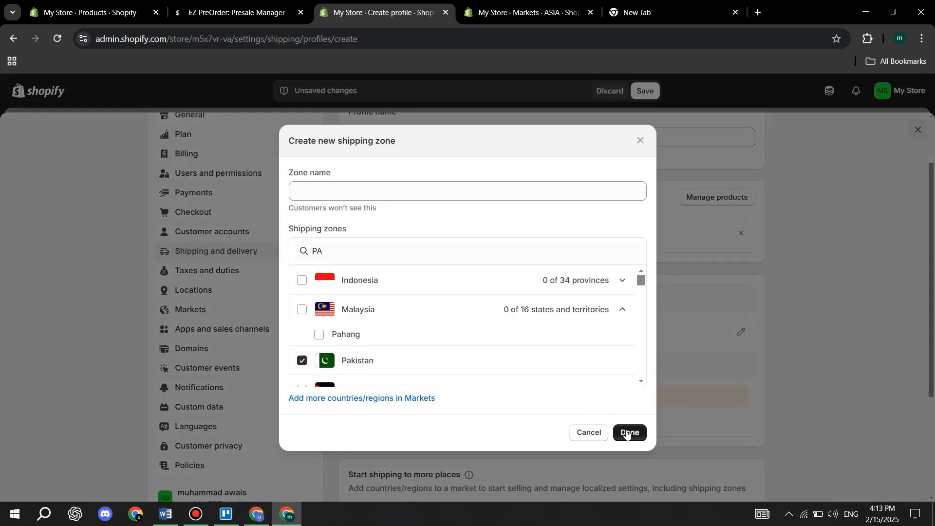
{"action": "left_click", "coordinate": [629, 432]}
{"action": "scroll", "coordinate": [407, 299], "scroll_direction": "down", "scroll_amount": 3}
{"action": "scroll", "coordinate": [645, 303], "scroll_direction": "up", "scroll_amount": 2}
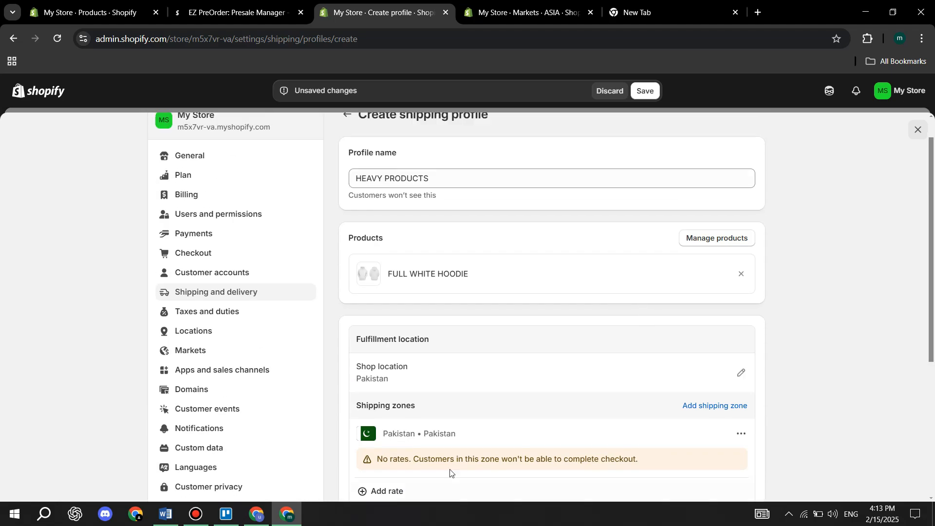
Add a custom flat rate named HEAVY SAMPLE with a price of Rs 1000 to the Pakistan zone
{"action": "scroll", "coordinate": [497, 405], "scroll_direction": "down", "scroll_amount": 1}
{"action": "scroll", "coordinate": [386, 340], "scroll_direction": "up", "scroll_amount": 1}
{"action": "scroll", "coordinate": [372, 325], "scroll_direction": "down", "scroll_amount": 1}
{"action": "left_click", "coordinate": [375, 412]}
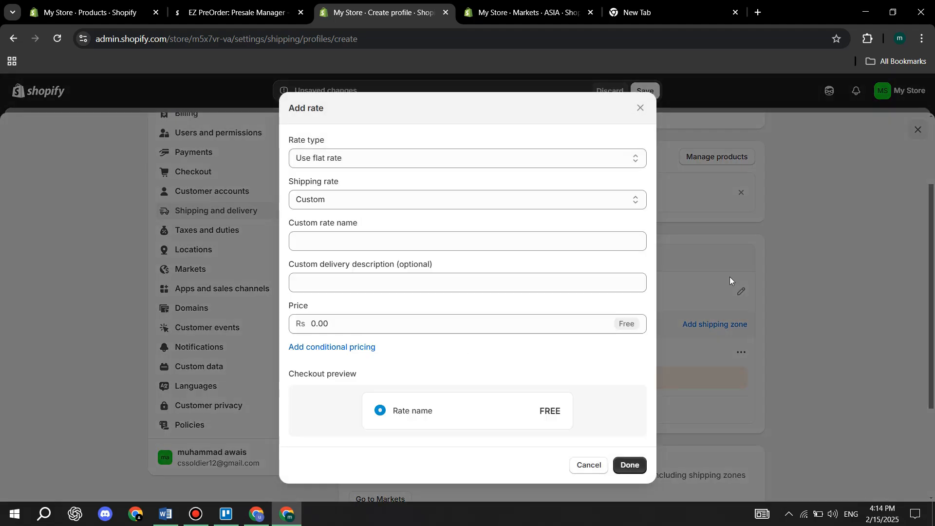
{"action": "left_click", "coordinate": [354, 323]}
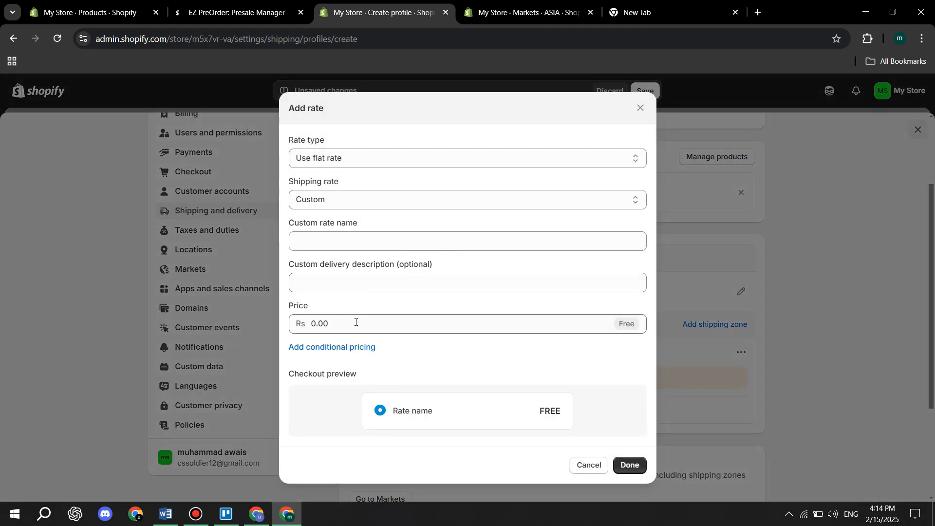
{"action": "type", "text": "1000"}
{"action": "left_click", "coordinate": [330, 241]}
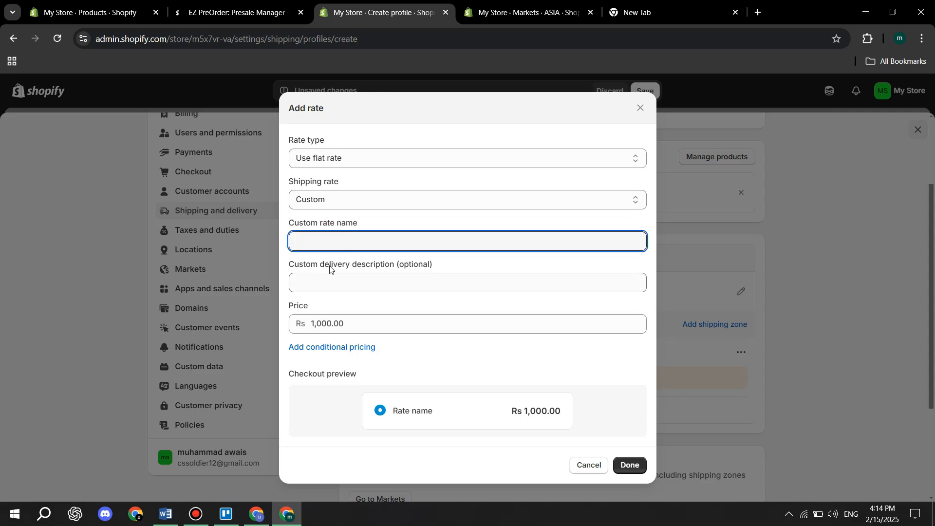
{"action": "type", "text": "HEAVY SAM"}
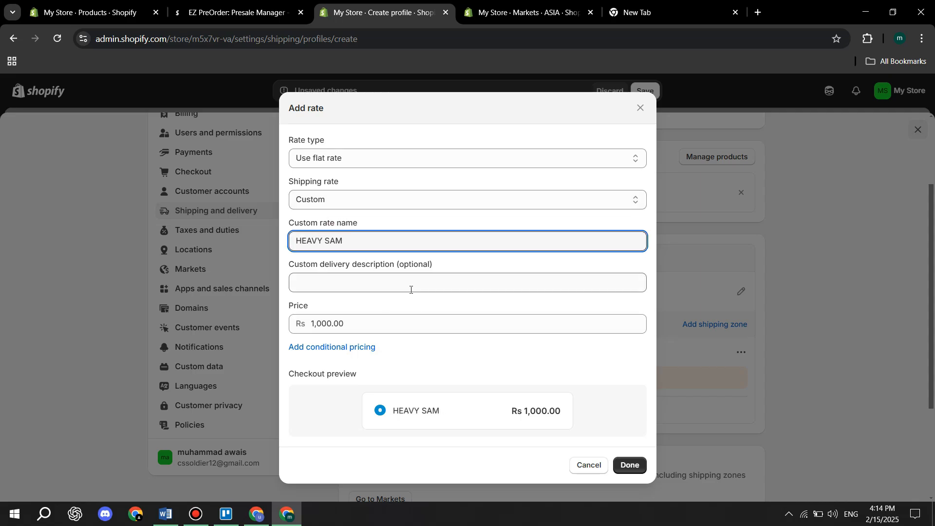
{"action": "type", "text": "PLE"}
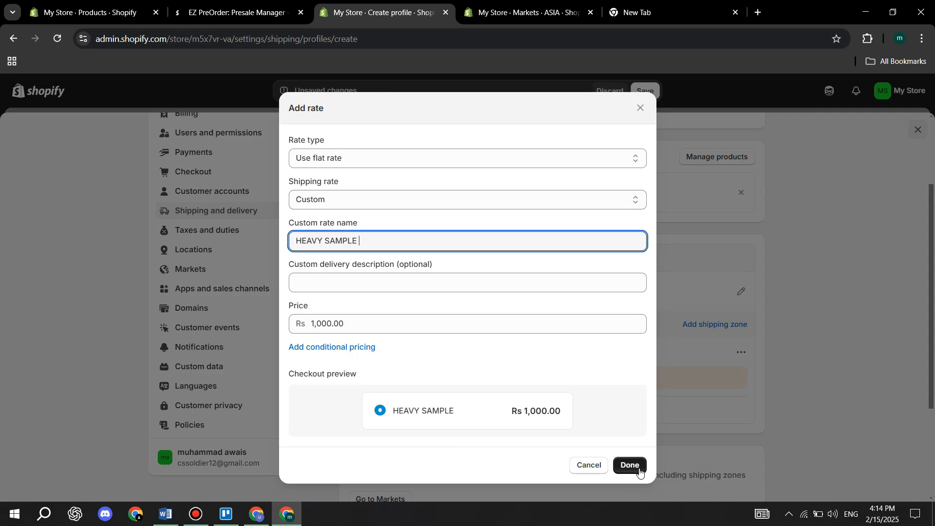
{"action": "left_click", "coordinate": [630, 466]}
{"action": "scroll", "coordinate": [577, 338], "scroll_direction": "down", "scroll_amount": 3}
{"action": "scroll", "coordinate": [439, 313], "scroll_direction": "up", "scroll_amount": 2}
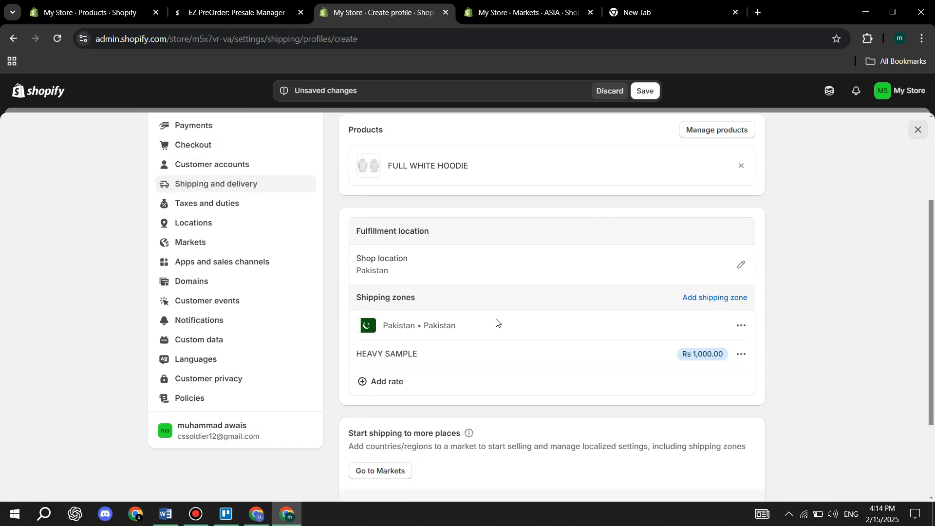
{"action": "scroll", "coordinate": [497, 322], "scroll_direction": "up", "scroll_amount": 2}
{"action": "scroll", "coordinate": [574, 366], "scroll_direction": "down", "scroll_amount": 1}
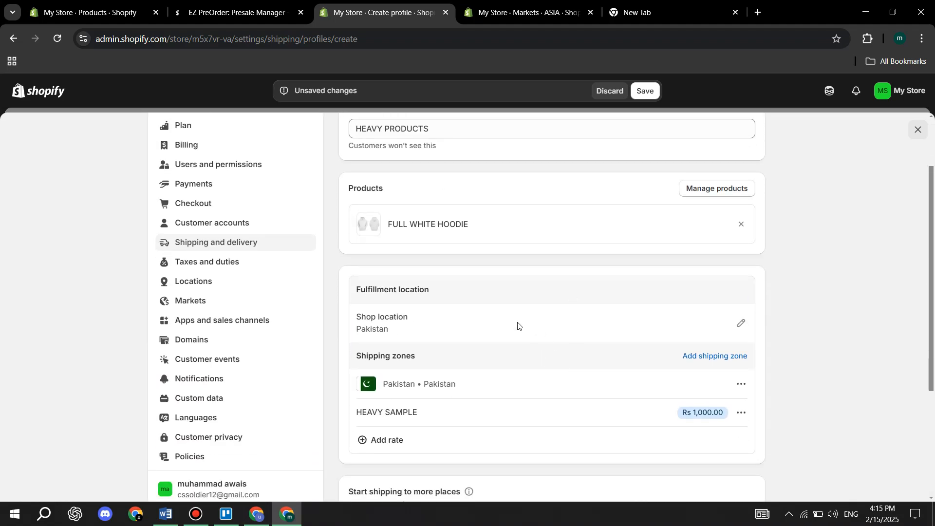
Try defining the shop location's local delivery zones by postal codes instead of a delivery radius
{"action": "left_click", "coordinate": [735, 241]}
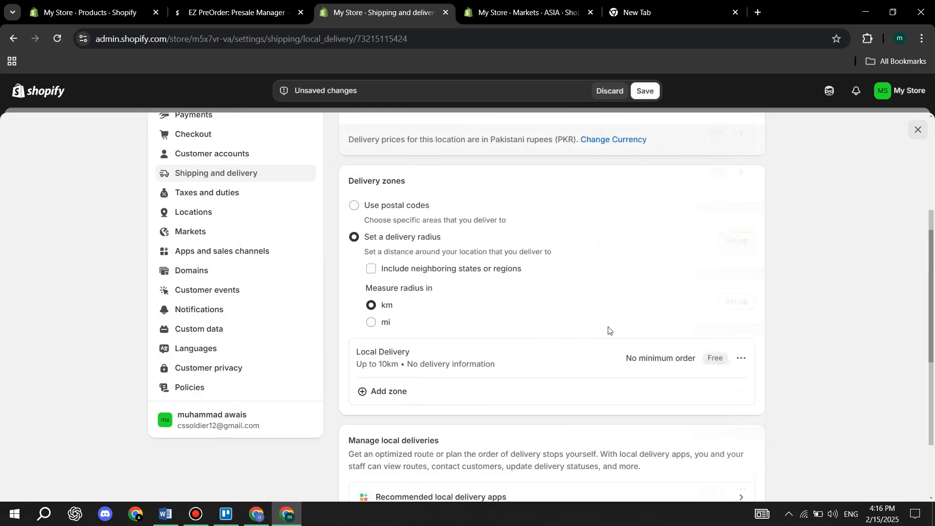
{"action": "scroll", "coordinate": [600, 301], "scroll_direction": "up", "scroll_amount": 1}
{"action": "scroll", "coordinate": [600, 301], "scroll_direction": "down", "scroll_amount": 1}
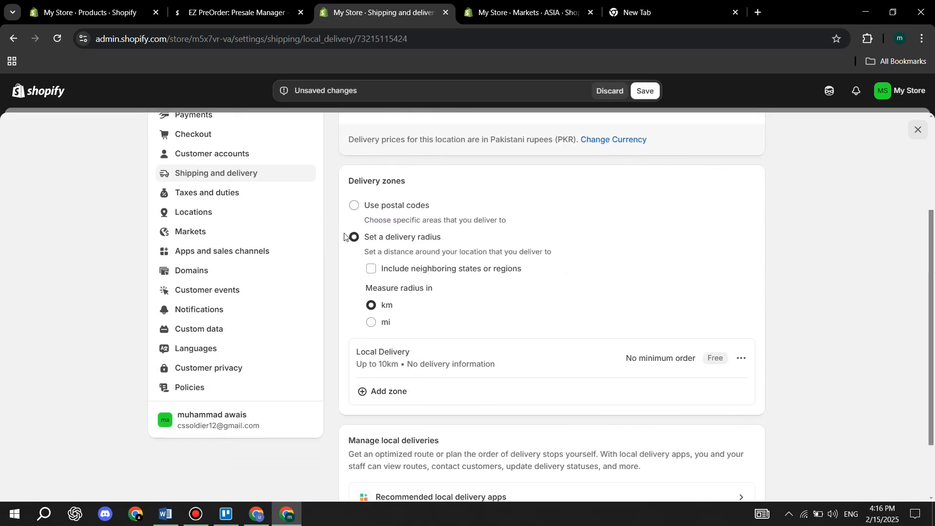
{"action": "left_click", "coordinate": [354, 205]}
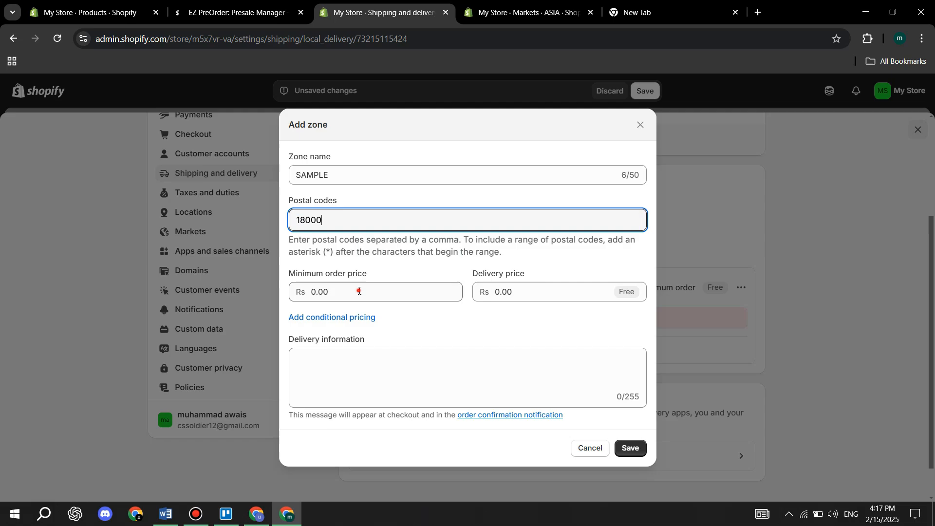
Set the SAMPLE local delivery zone's minimum order price and delivery price to Rs 100,000 each, and remove its postal code
{"action": "left_click", "coordinate": [377, 295]}
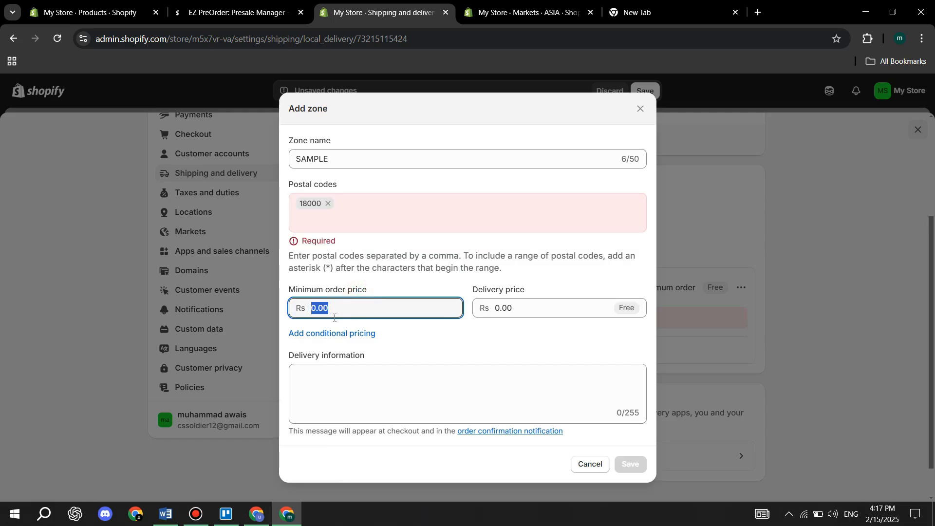
{"action": "type", "text": "100,000"}
{"action": "left_click", "coordinate": [526, 310]}
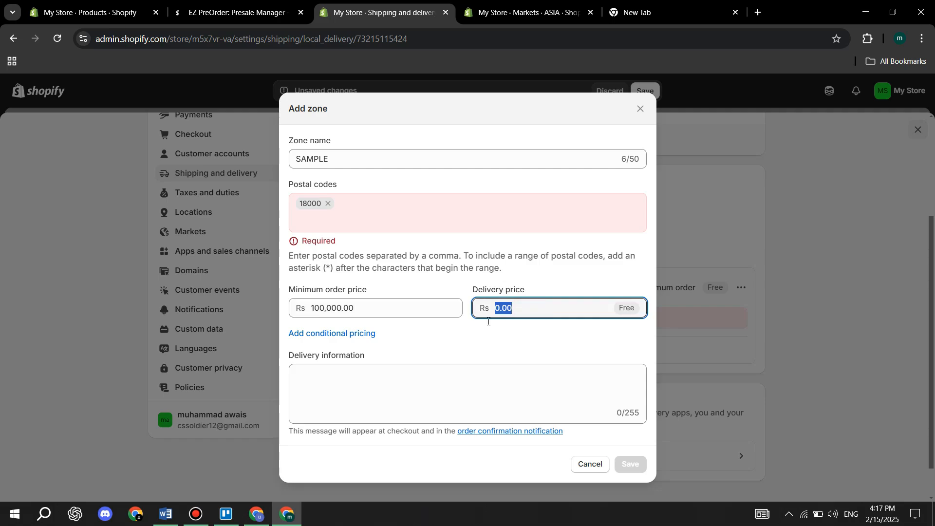
{"action": "type", "text": "100000"}
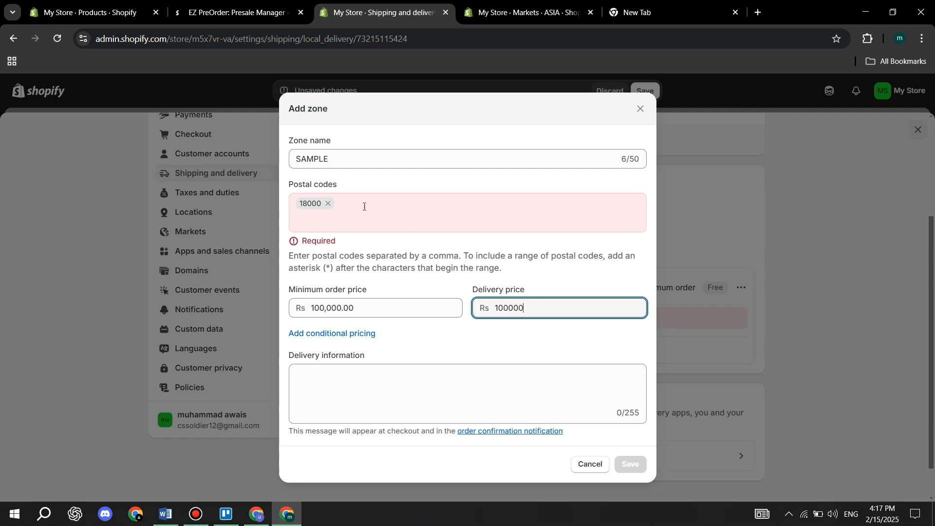
{"action": "left_click", "coordinate": [328, 203]}
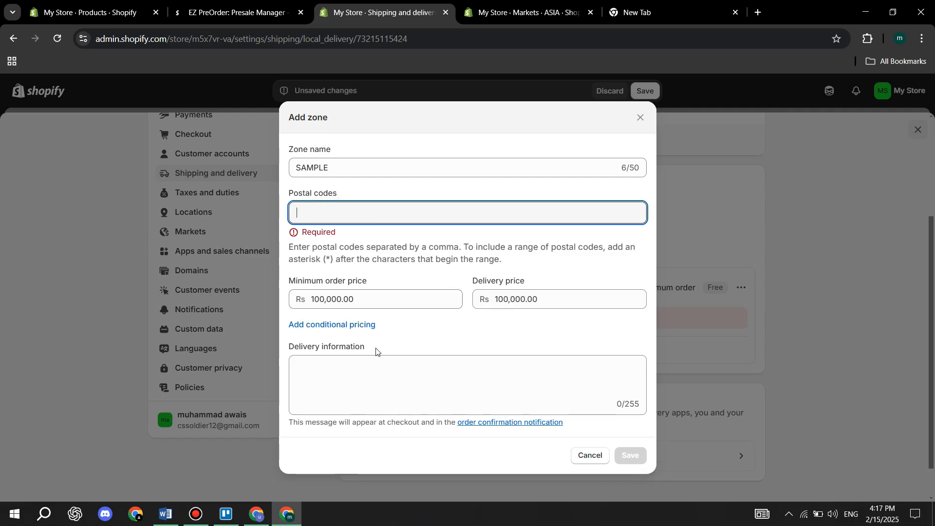
{"action": "left_click", "coordinate": [349, 375]}
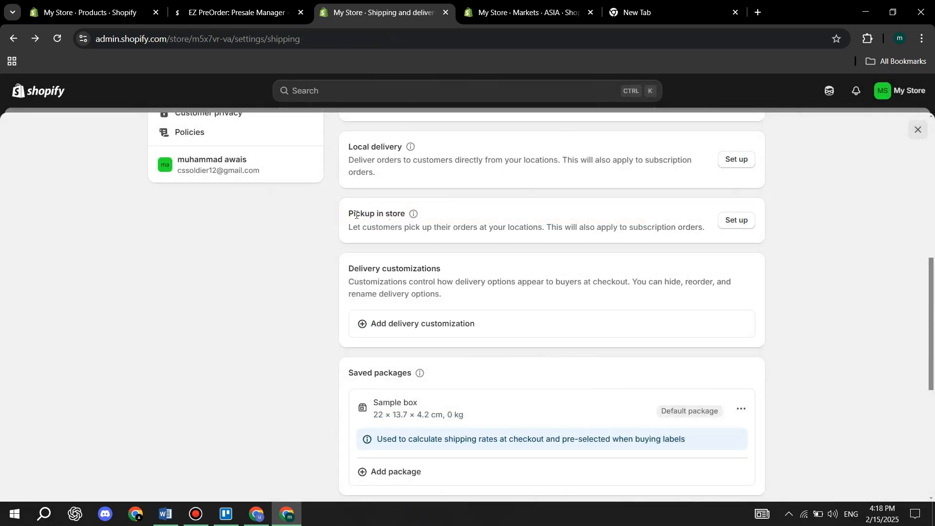
Turn on in-store pickup for the shop location and review its pickup notification and checkout preview
{"action": "left_click_drag", "start_coordinate": [349, 213], "coordinate": [411, 215]}
{"action": "left_click", "coordinate": [731, 221]}
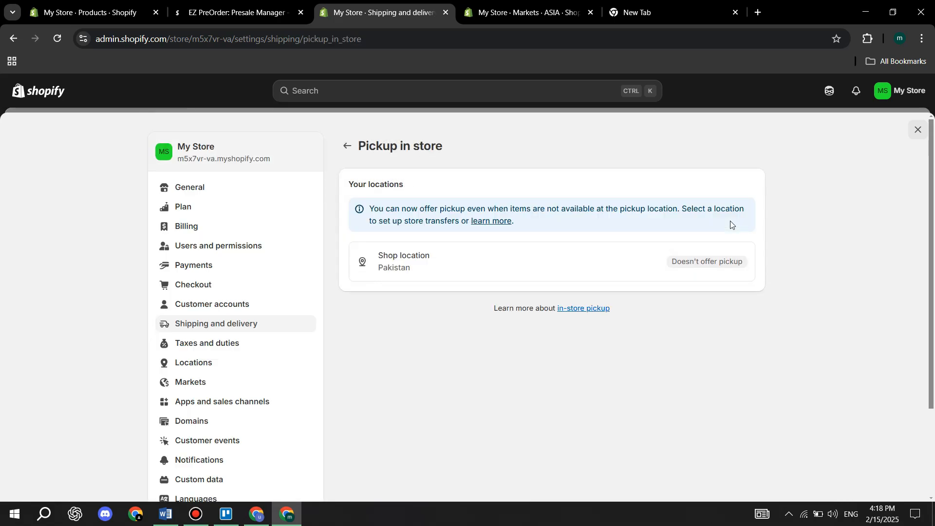
{"action": "left_click", "coordinate": [422, 256]}
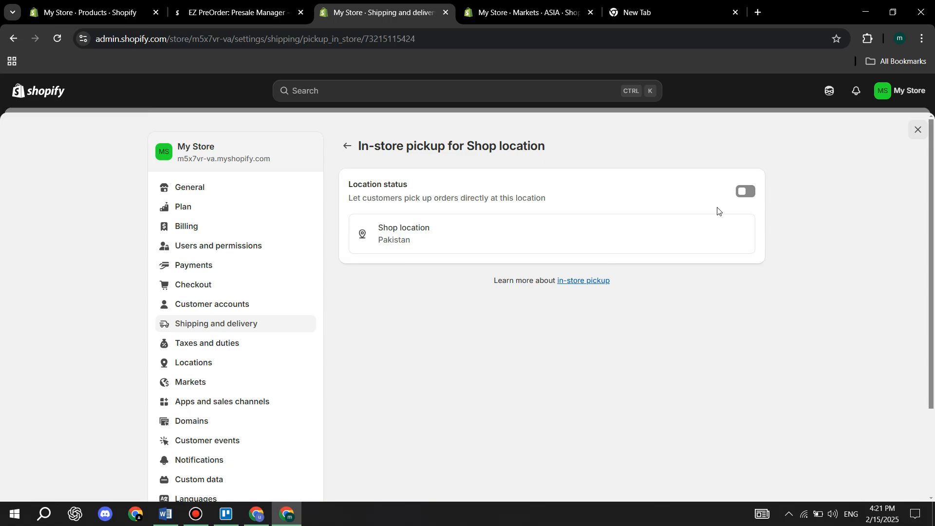
{"action": "left_click", "coordinate": [745, 192]}
{"action": "scroll", "coordinate": [384, 312], "scroll_direction": "up", "scroll_amount": 3}
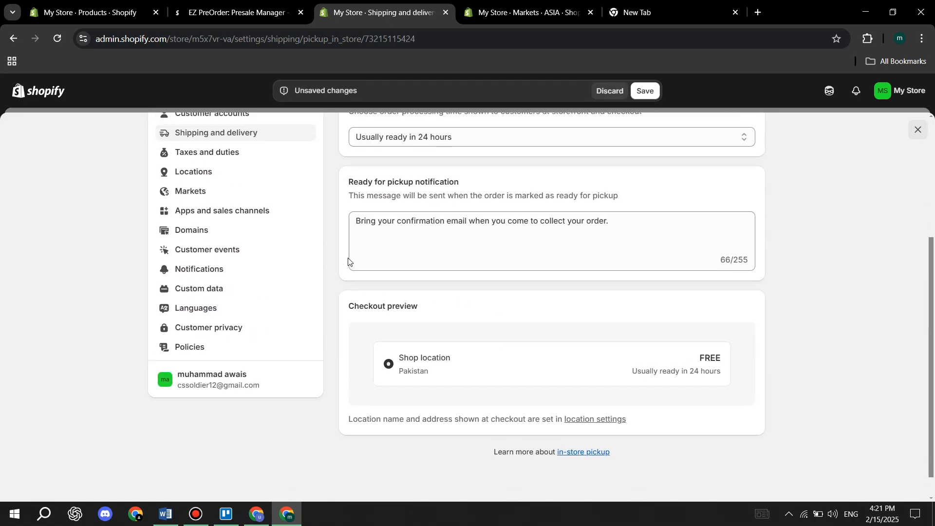
{"action": "scroll", "coordinate": [688, 327], "scroll_direction": "down", "scroll_amount": 3}
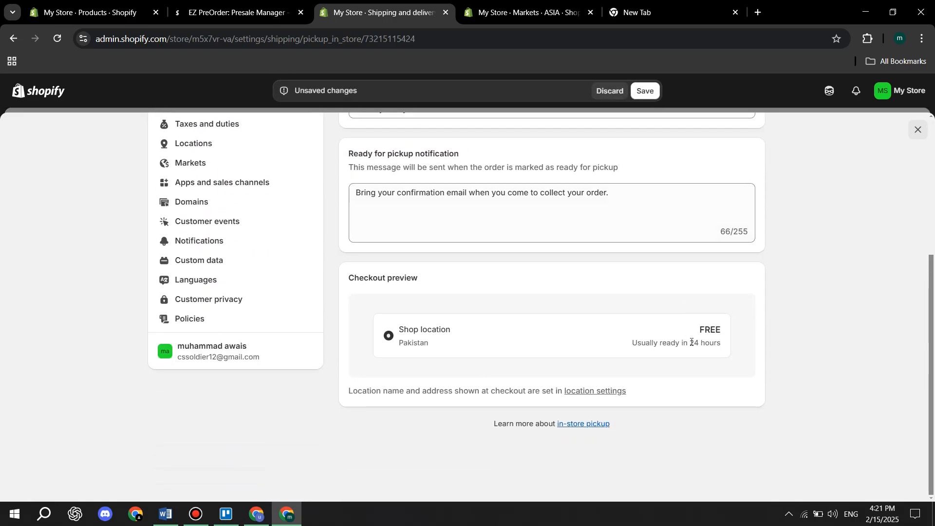
{"action": "scroll", "coordinate": [698, 387], "scroll_direction": "up", "scroll_amount": 5}
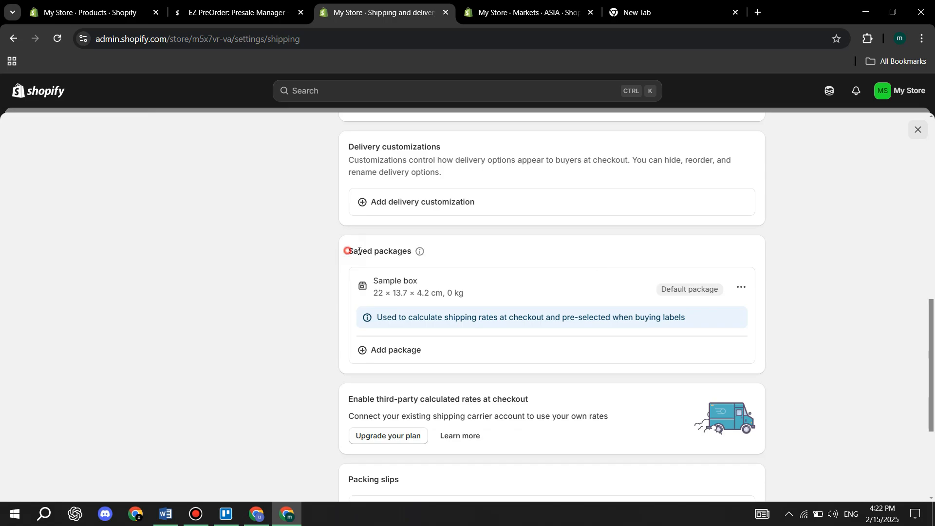
Try to add a saved box package named SAMPLE BOX with length 10 cm, width 10 cm and height 5 cm
{"action": "left_click_drag", "start_coordinate": [348, 250], "coordinate": [408, 253]}
{"action": "left_click", "coordinate": [439, 280]}
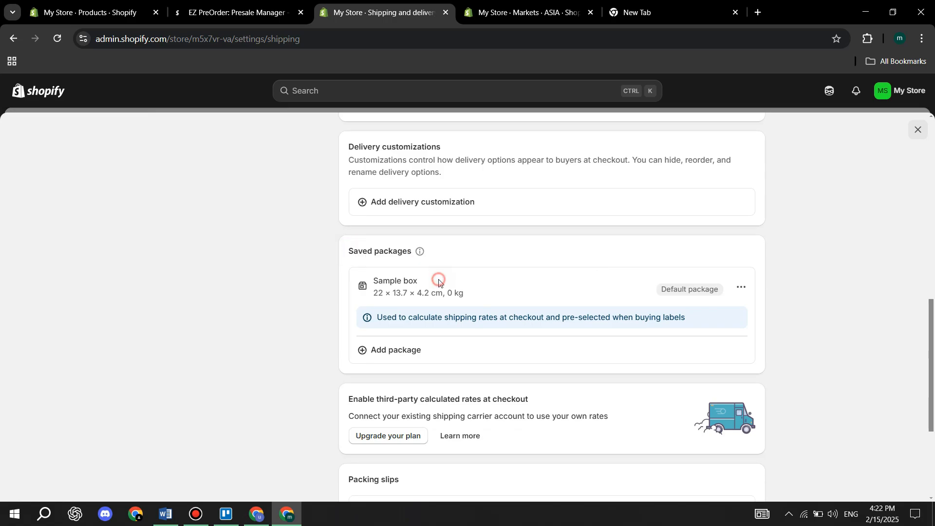
{"action": "left_click", "coordinate": [380, 351]}
{"action": "type", "text": "SAMPLE BOX"}
{"action": "key", "text": "Tab"}
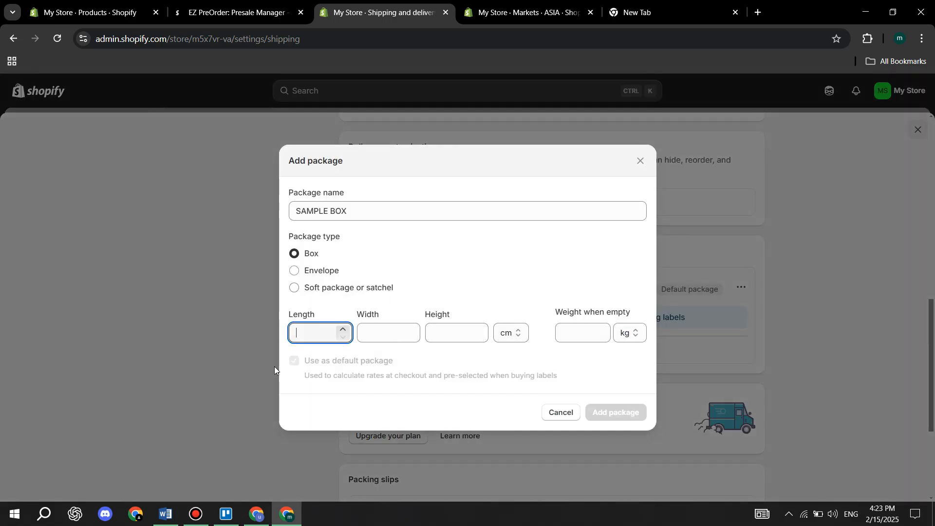
{"action": "type", "text": "10"}
{"action": "left_click", "coordinate": [362, 331]}
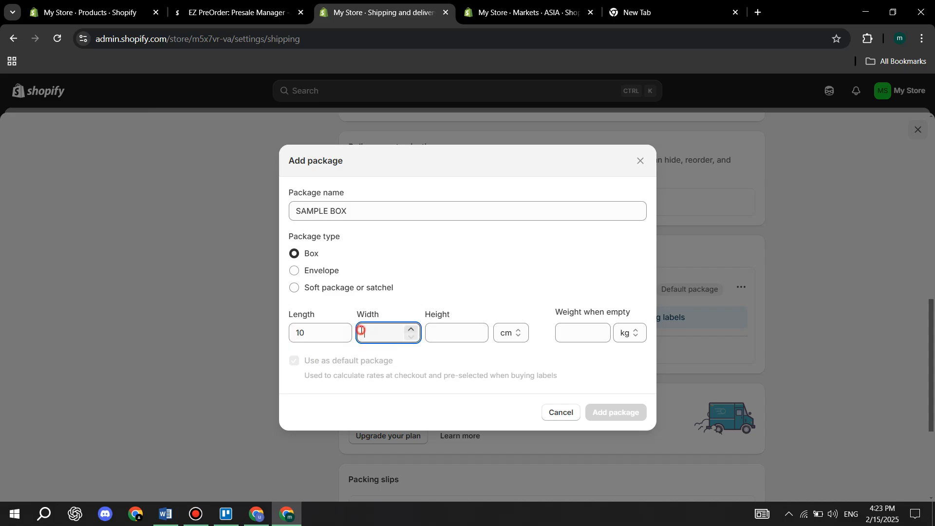
{"action": "type", "text": "10"}
{"action": "left_click", "coordinate": [448, 336]}
{"action": "type", "text": "5"}
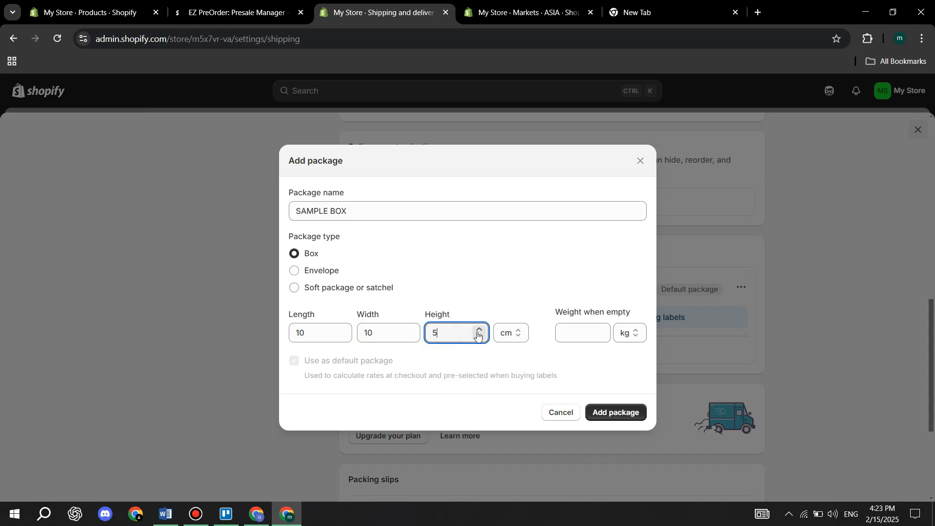
{"action": "left_click", "coordinate": [568, 333]}
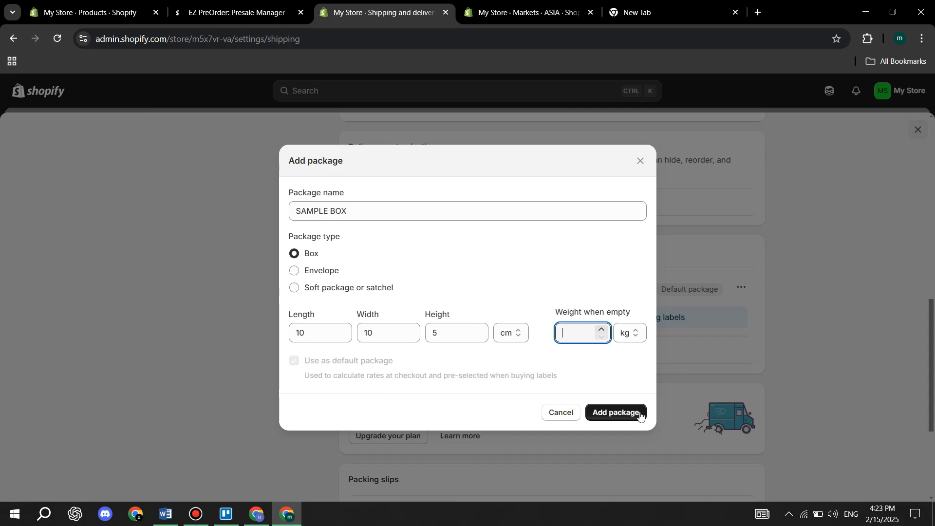
{"action": "left_click", "coordinate": [611, 413]}
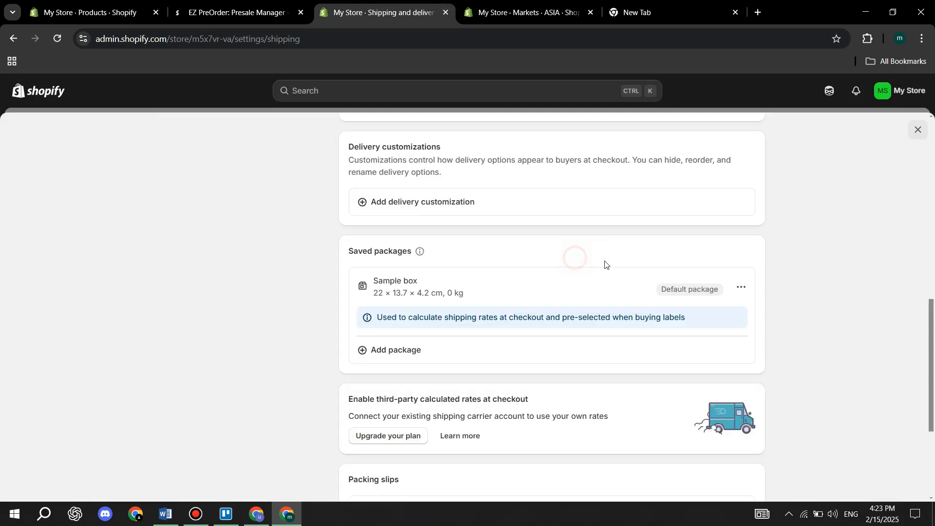
Examine the remaining shipping settings for third-party calculated rates, packing slips and custom order fulfillment
{"action": "scroll", "coordinate": [634, 282], "scroll_direction": "down", "scroll_amount": 3}
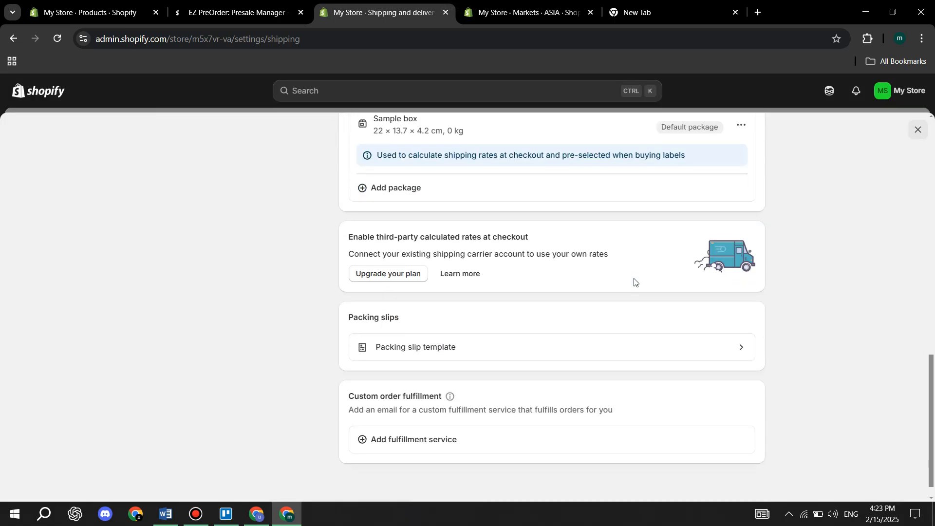
{"action": "scroll", "coordinate": [536, 297], "scroll_direction": "up", "scroll_amount": 2}
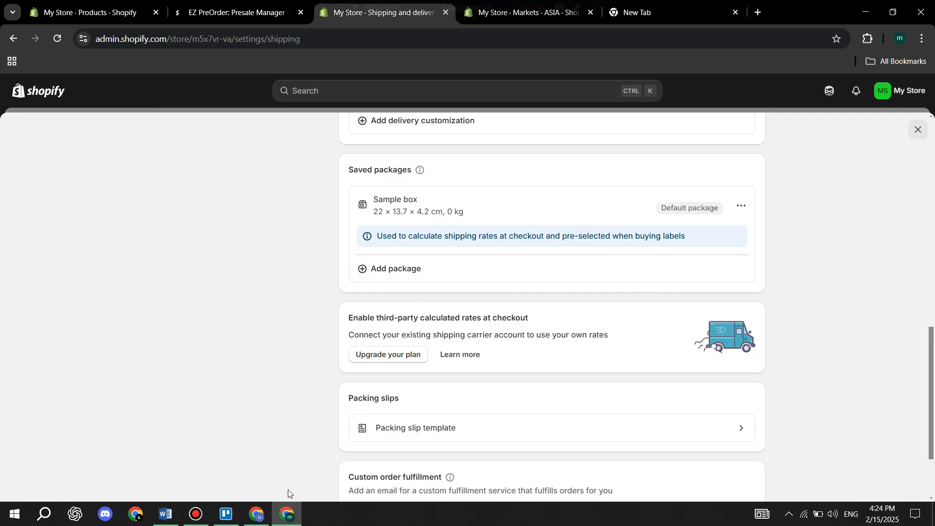
{"action": "scroll", "coordinate": [627, 217], "scroll_direction": "down", "scroll_amount": 2}
{"action": "scroll", "coordinate": [602, 383], "scroll_direction": "up", "scroll_amount": 2}
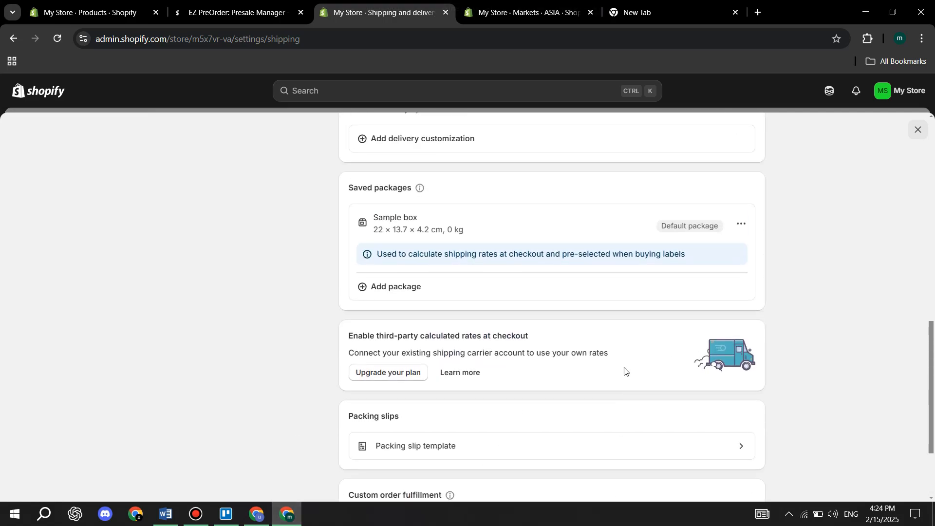
{"action": "scroll", "coordinate": [555, 394], "scroll_direction": "down", "scroll_amount": 2}
{"action": "left_click_drag", "start_coordinate": [354, 414], "coordinate": [453, 416]}
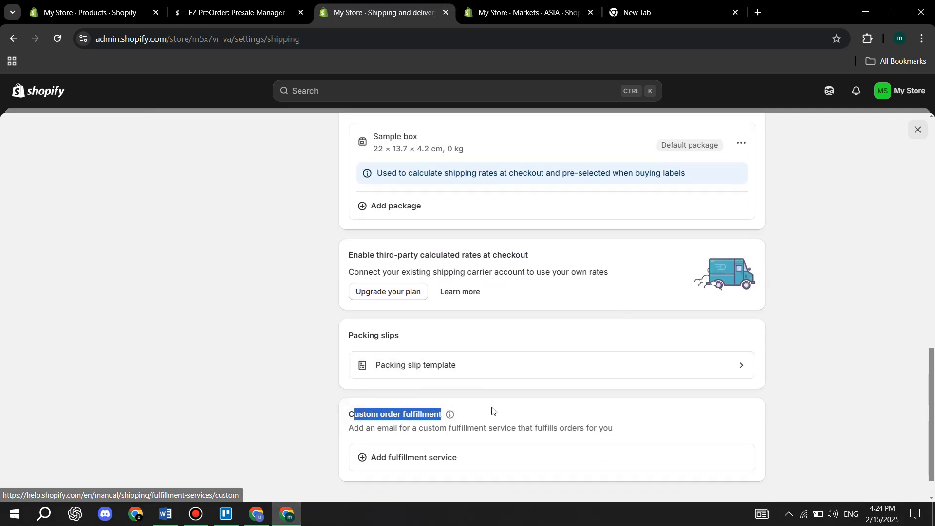
{"action": "scroll", "coordinate": [507, 405], "scroll_direction": "down", "scroll_amount": 1}
{"action": "left_click_drag", "start_coordinate": [411, 293], "coordinate": [322, 293]}
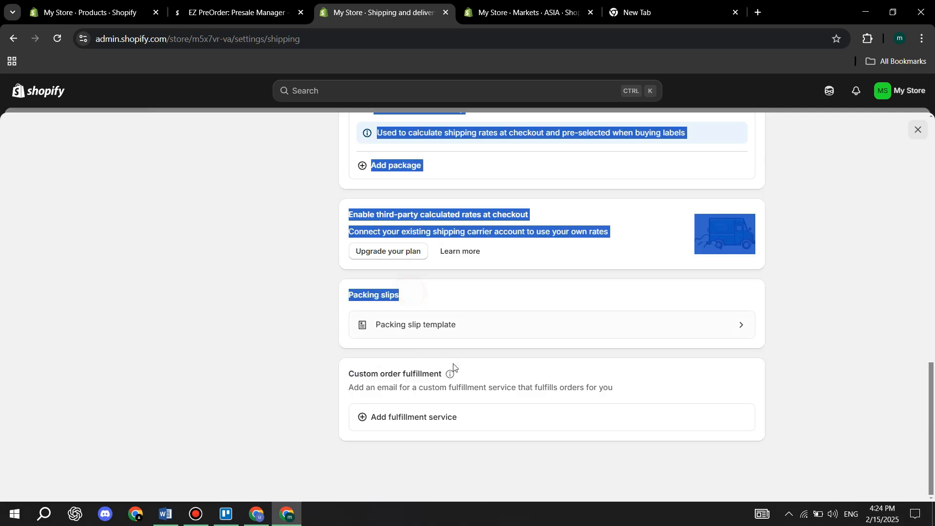
Try to save a custom fulfillment service with its name and email left blank, and dismiss the form
{"action": "left_click", "coordinate": [427, 418]}
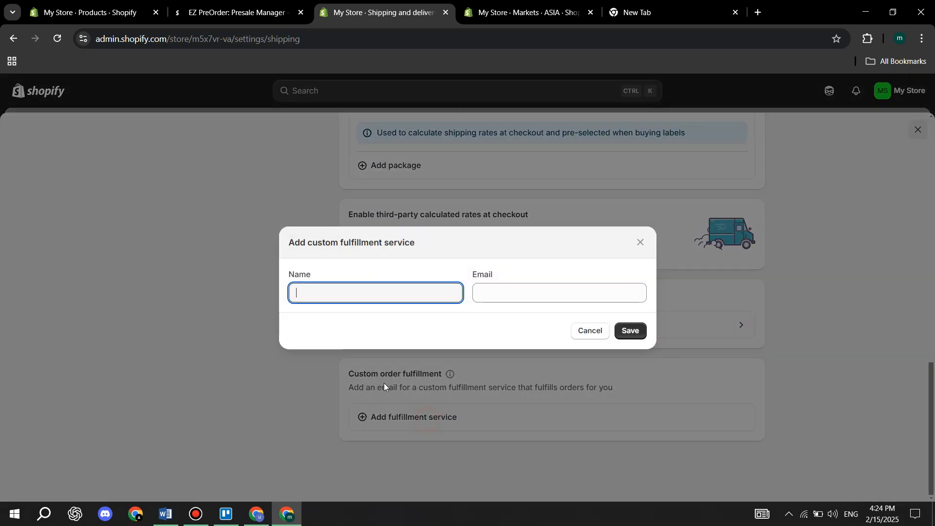
{"action": "left_click", "coordinate": [501, 293]}
{"action": "left_click", "coordinate": [629, 331]}
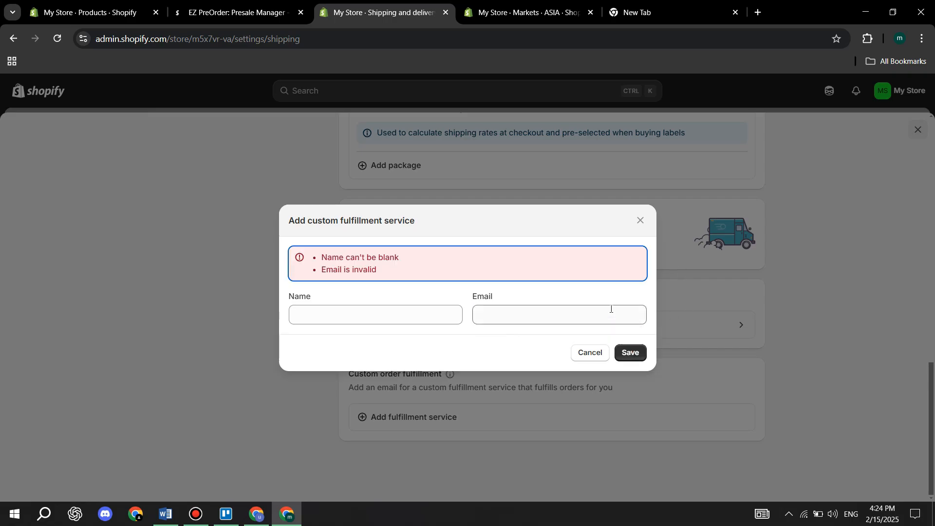
{"action": "left_click", "coordinate": [638, 220]}
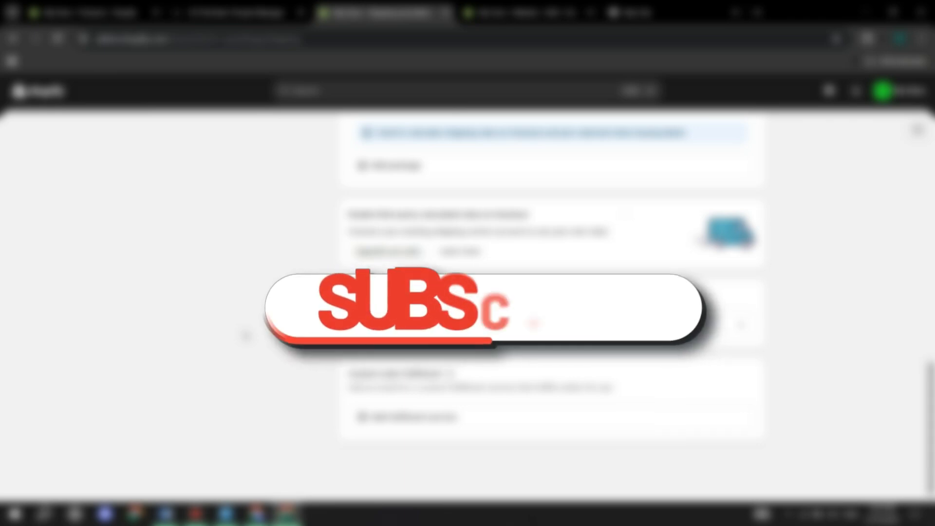
{"action": "scroll", "coordinate": [245, 335], "scroll_direction": "up", "scroll_amount": 5}
{"action": "scroll", "coordinate": [468, 307], "scroll_direction": "up", "scroll_amount": 3}
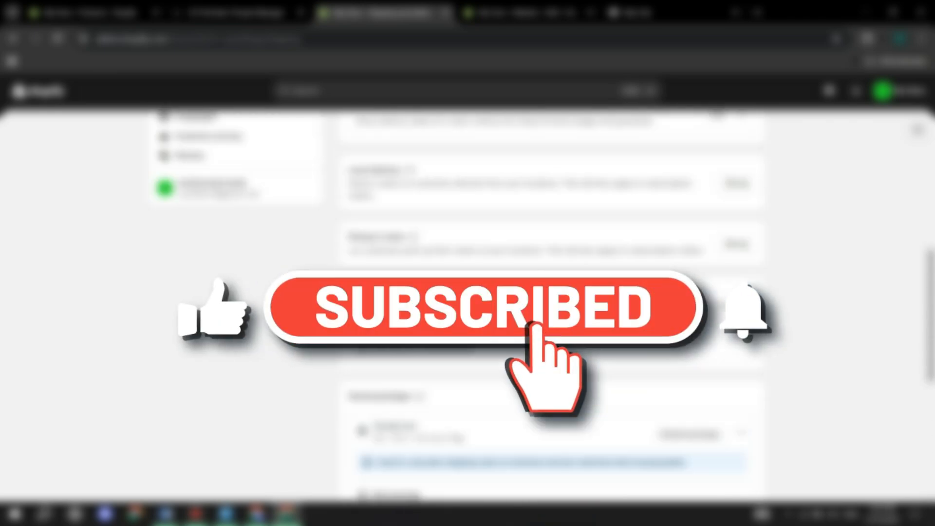